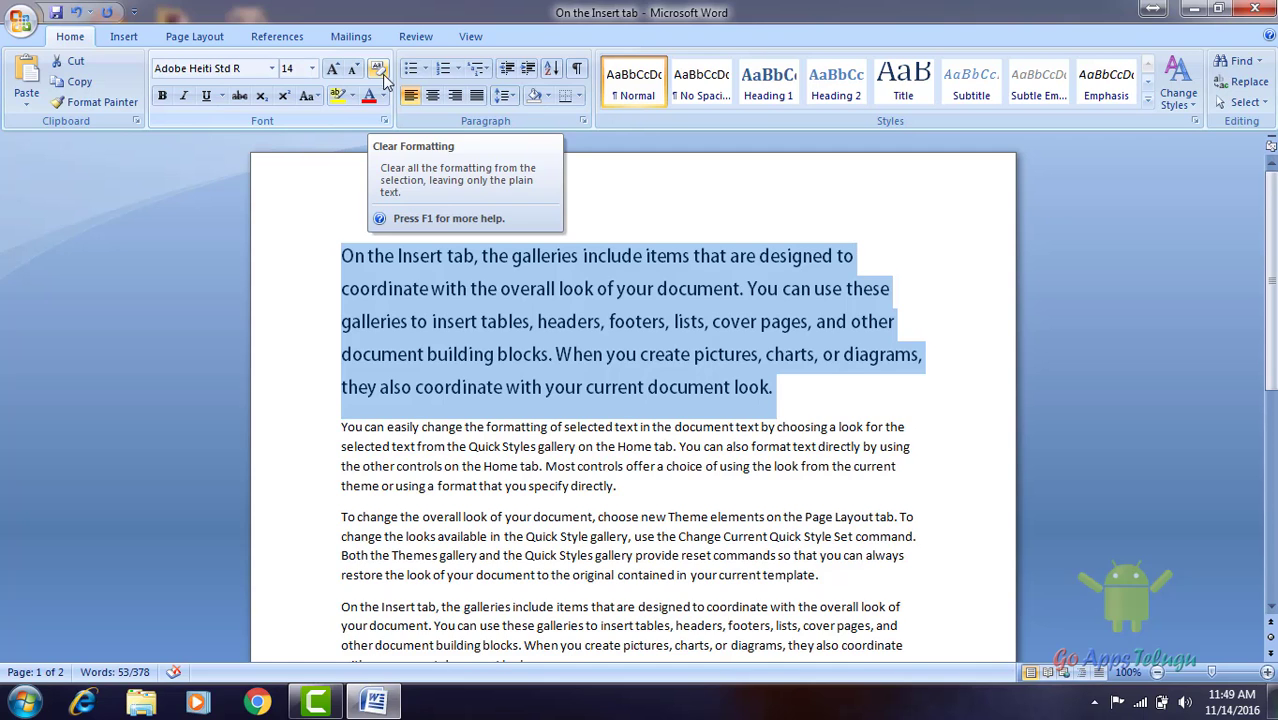
Select the whole first paragraph and clear its formatting back to plain Calibri 11.
click(378, 289)
drag(343, 254, 819, 397)
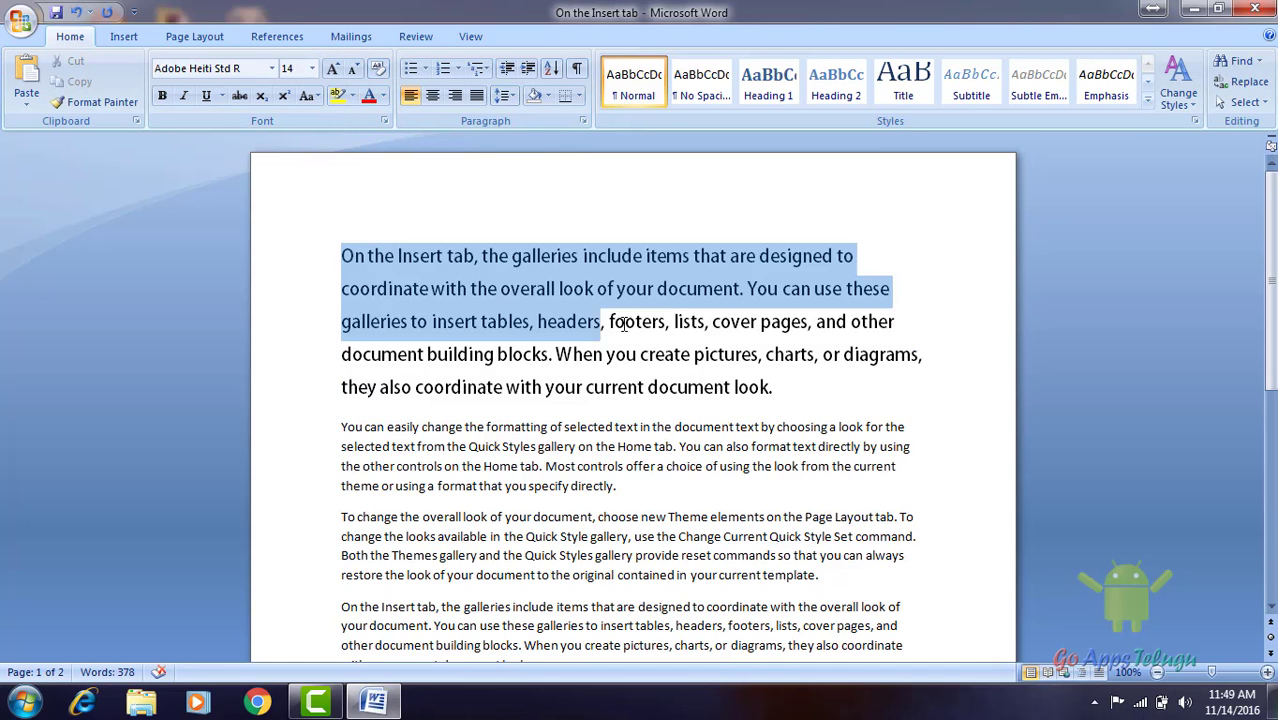
click(381, 69)
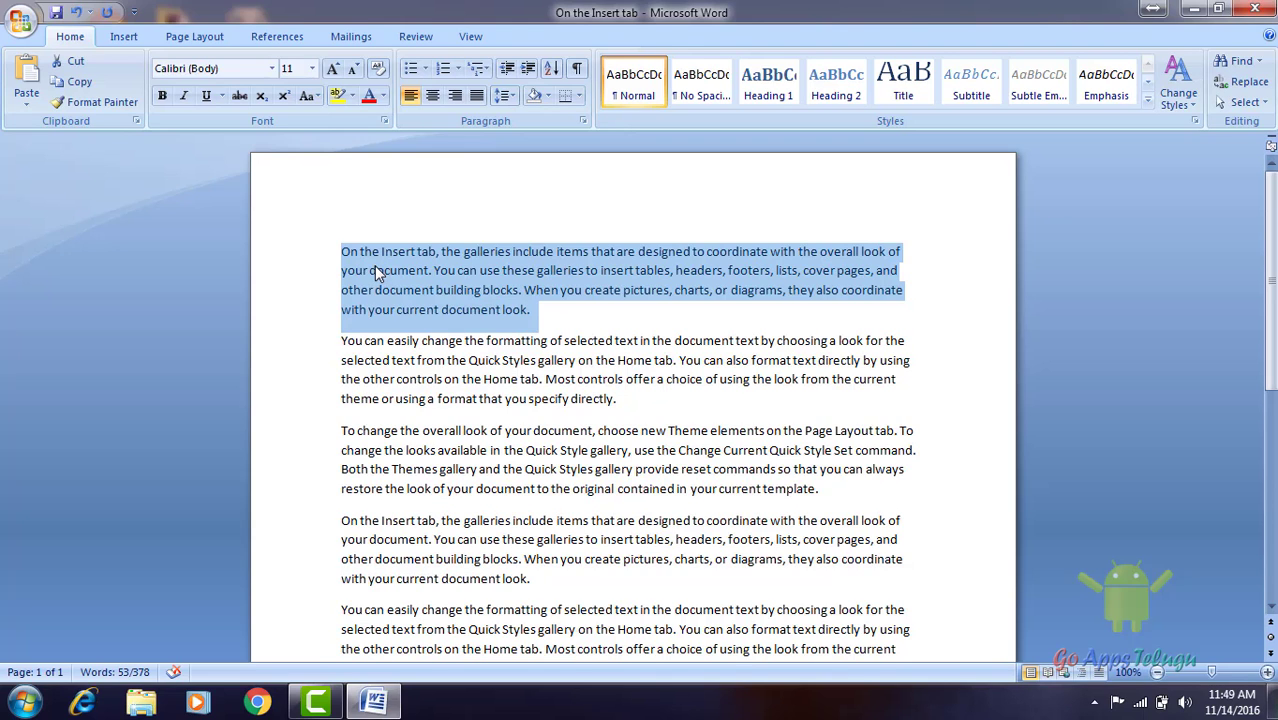
click(379, 70)
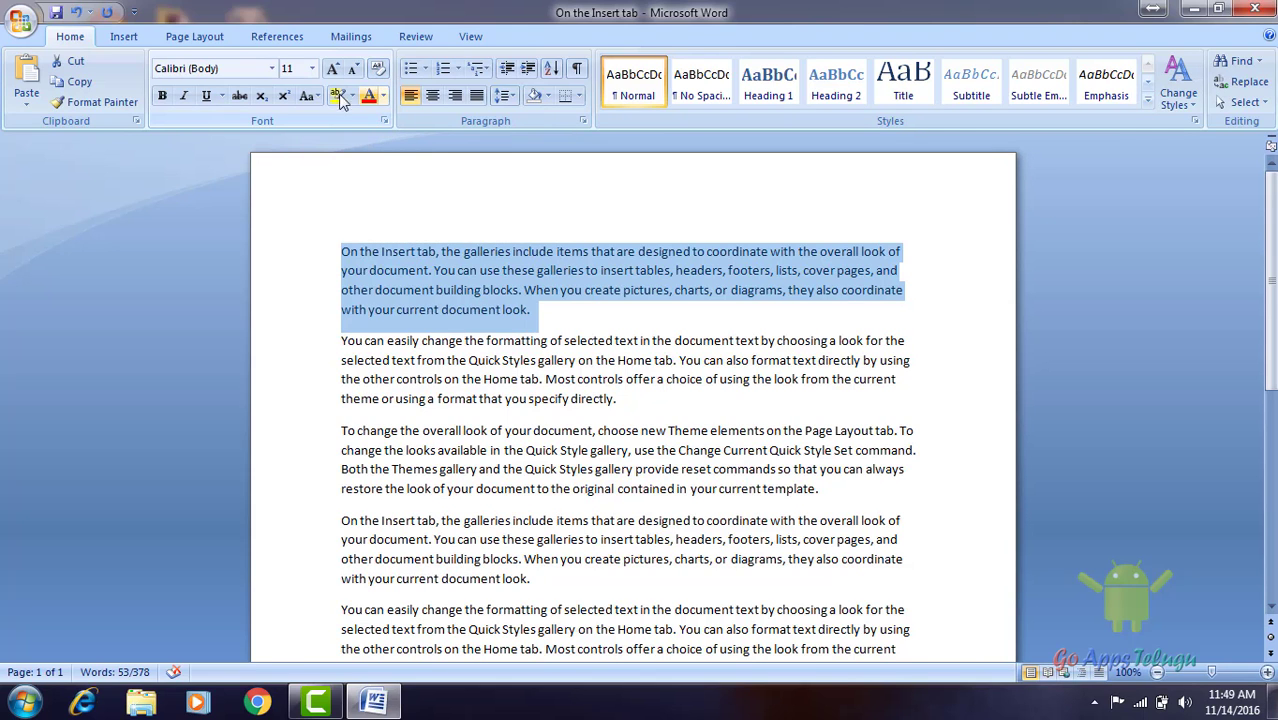
Make the word 'galleries' bold.
click(450, 314)
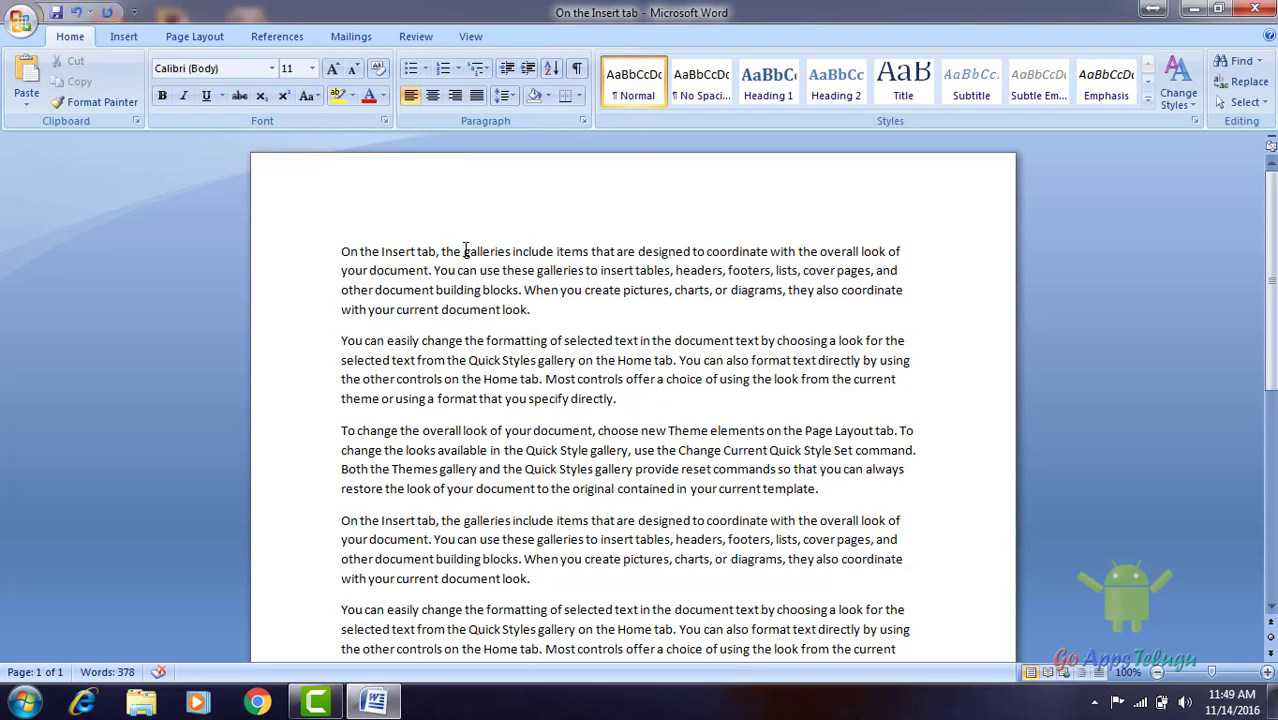
drag(463, 251, 513, 251)
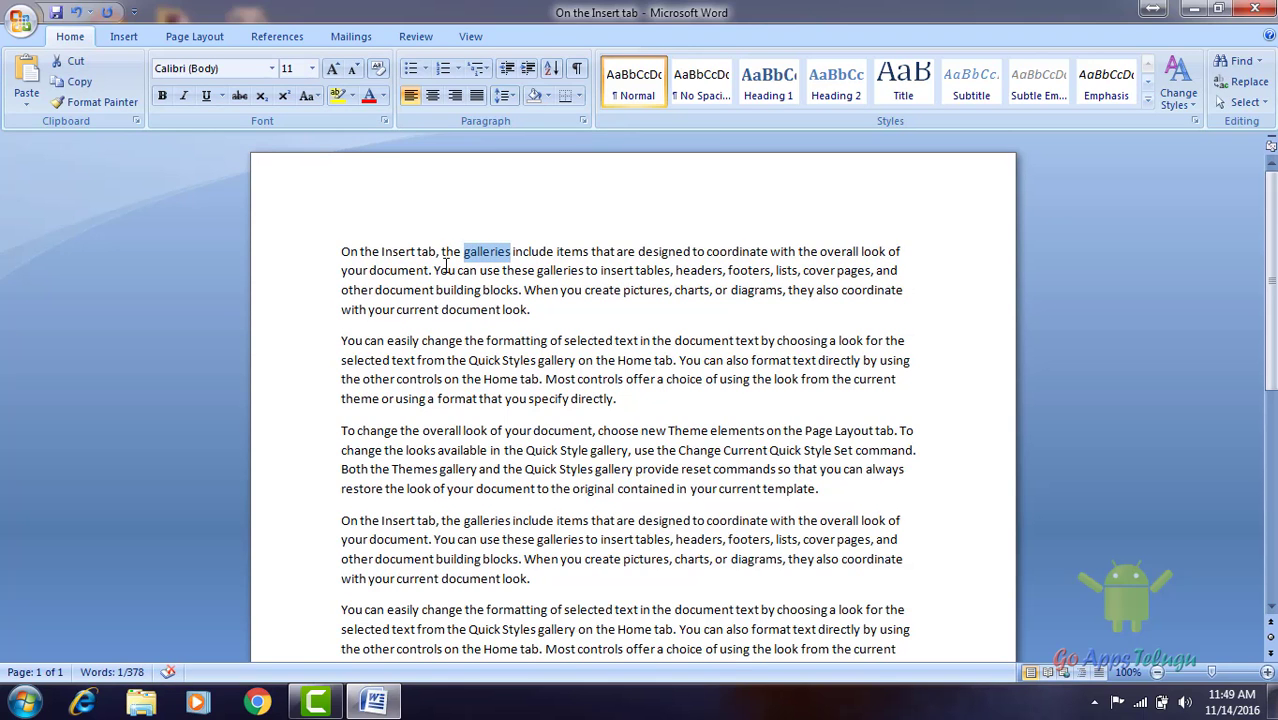
click(160, 96)
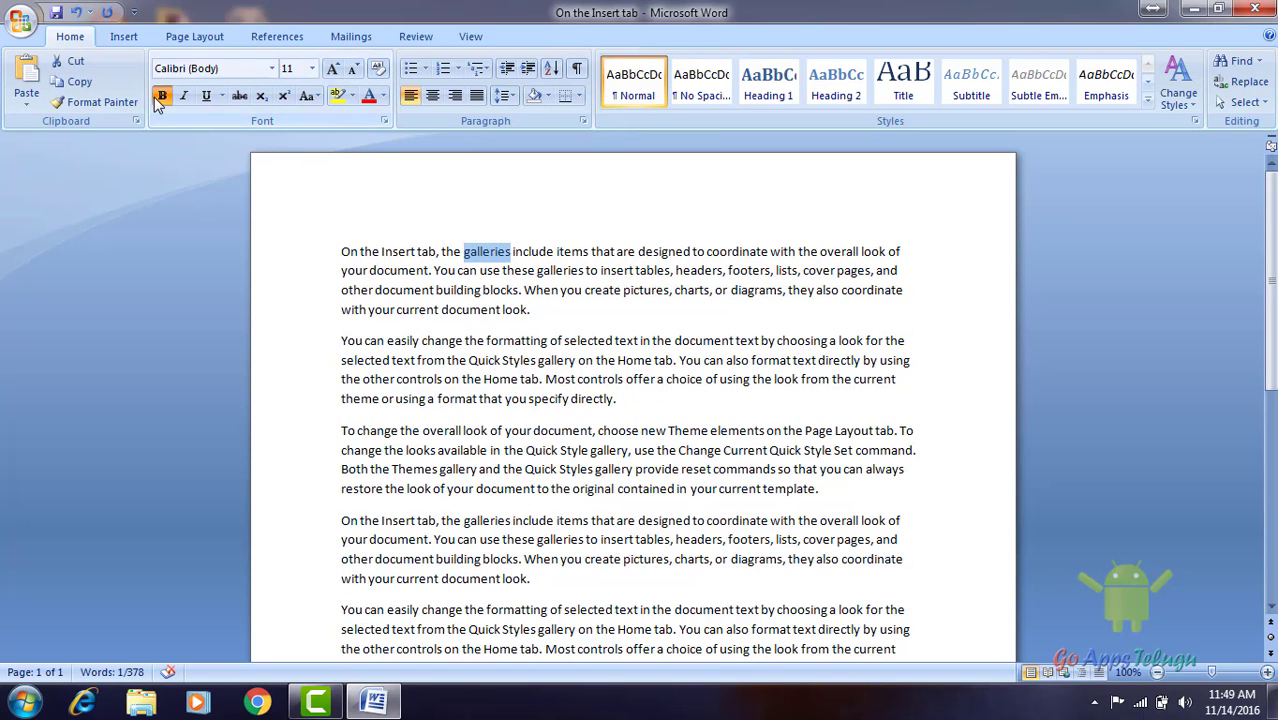
click(501, 270)
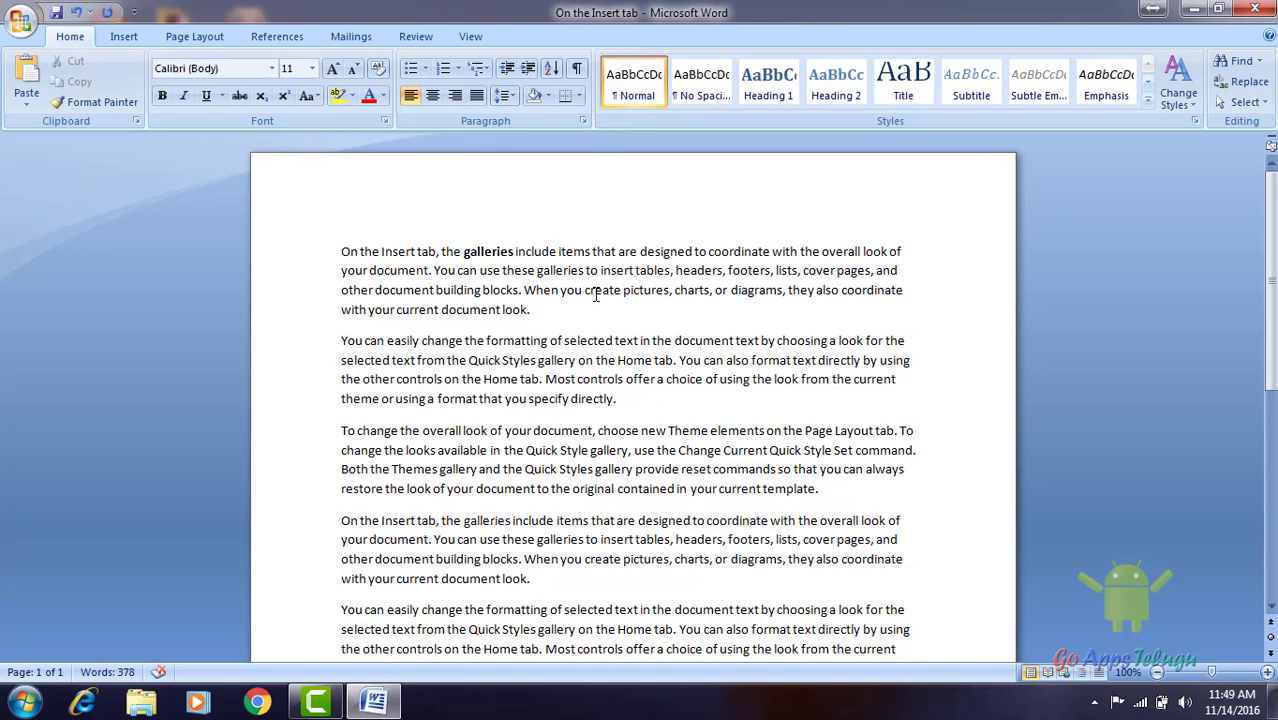
Make 'create pictures' bold, italic and underlined.
drag(585, 290, 669, 290)
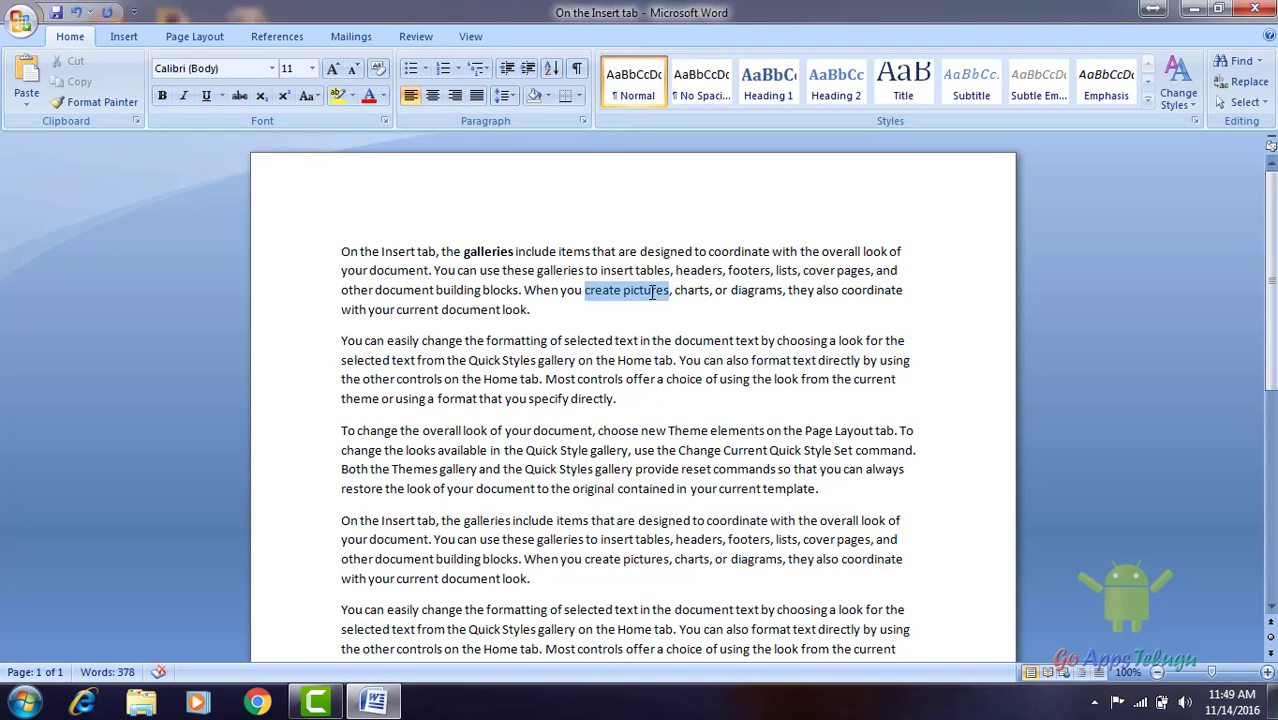
click(161, 96)
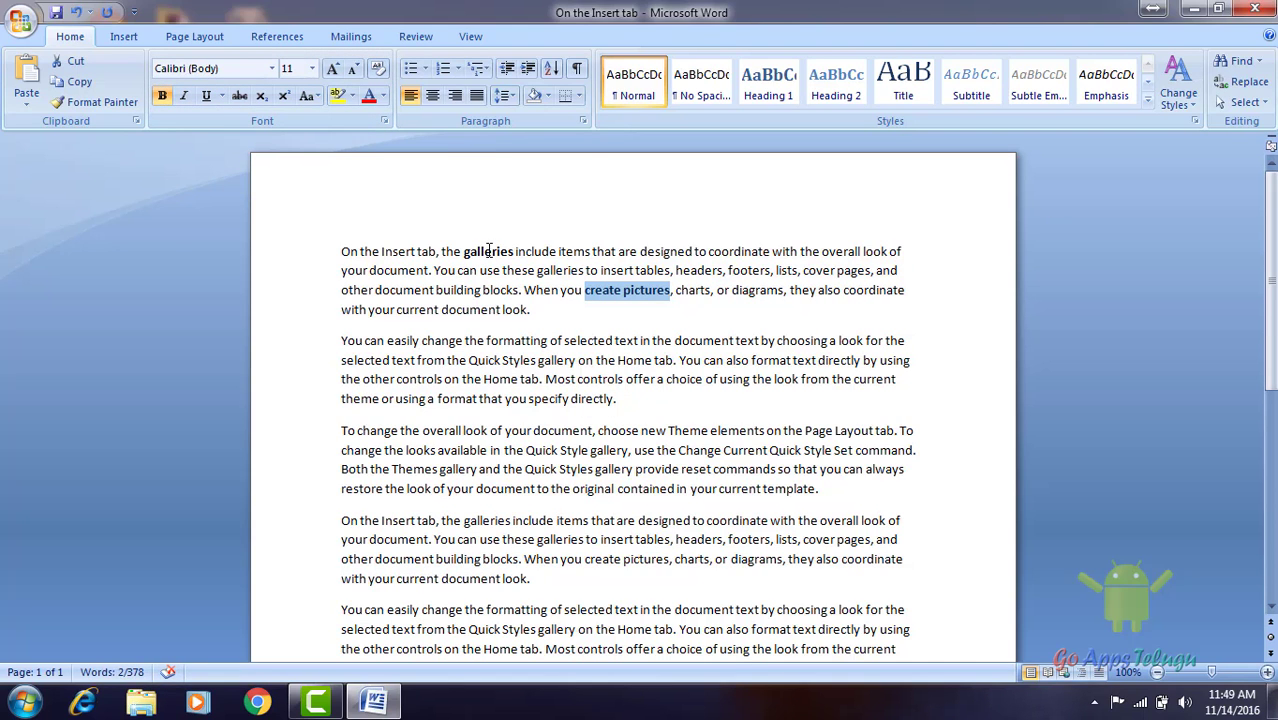
click(185, 100)
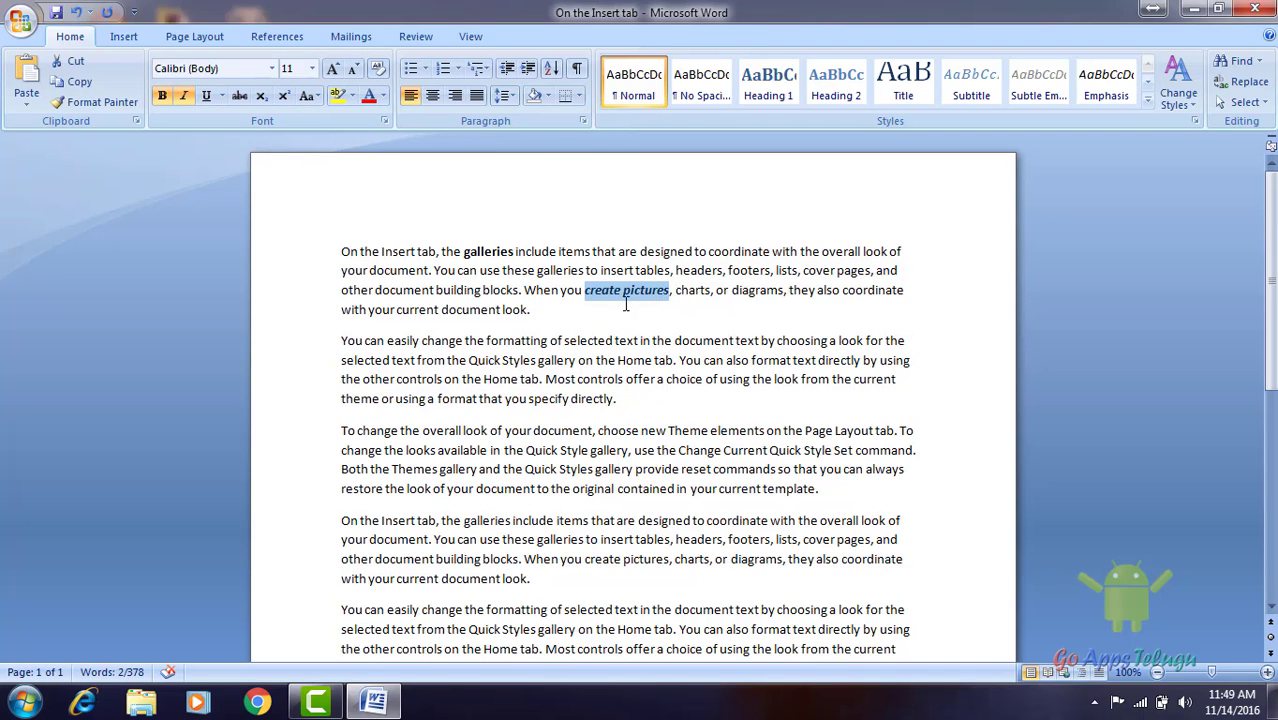
click(205, 96)
Bold, italicize and underline 'blocks' using Ctrl+B, Ctrl+I and Ctrl+U.
drag(483, 290, 520, 296)
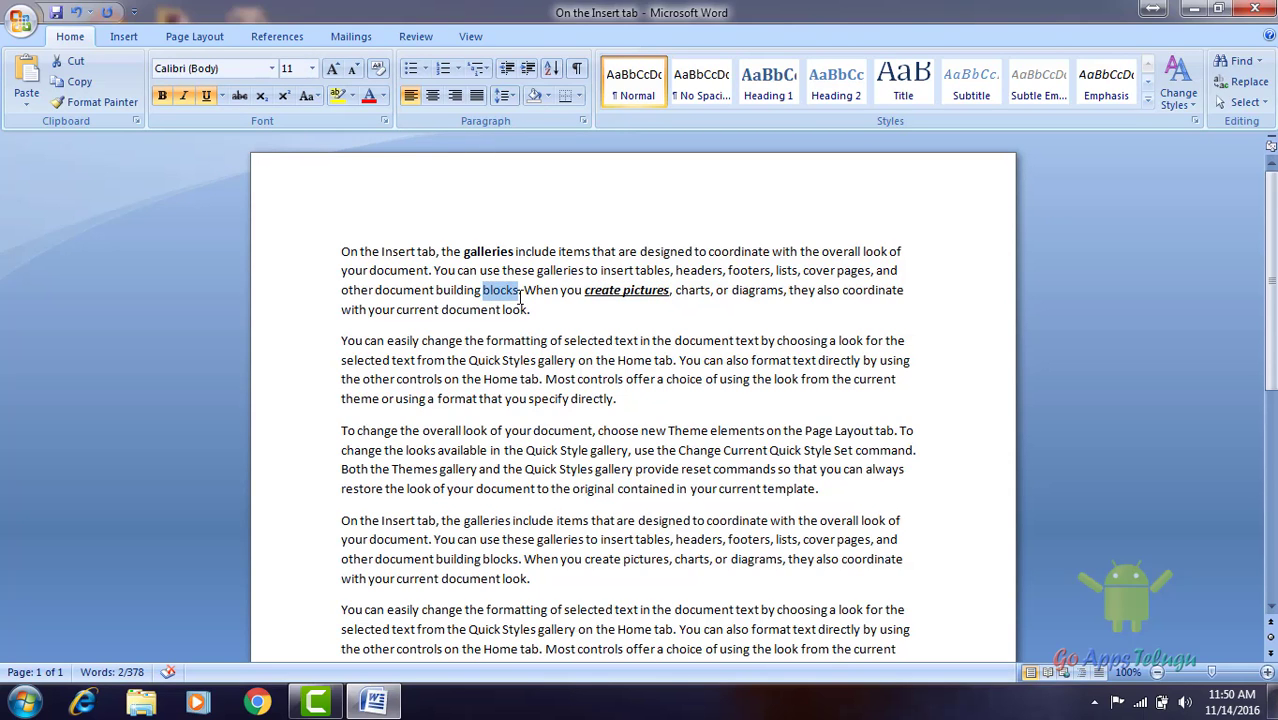
key(ctrl+b)
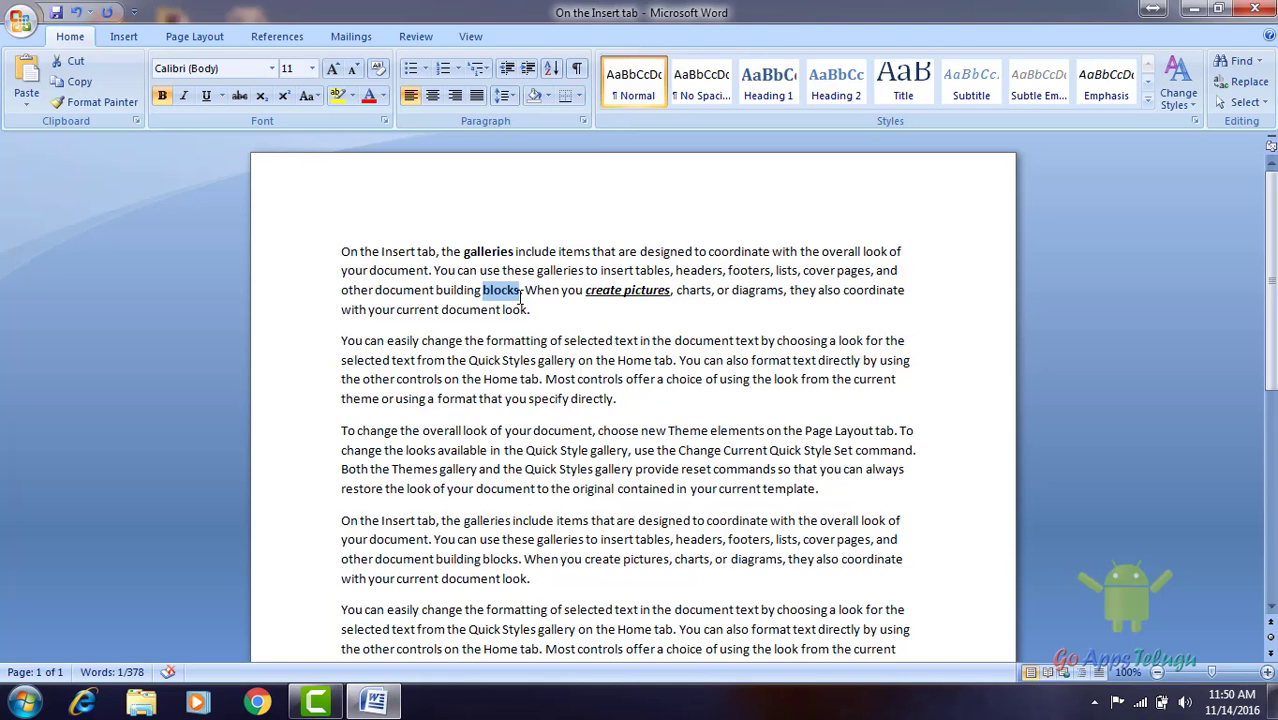
key(ctrl+i)
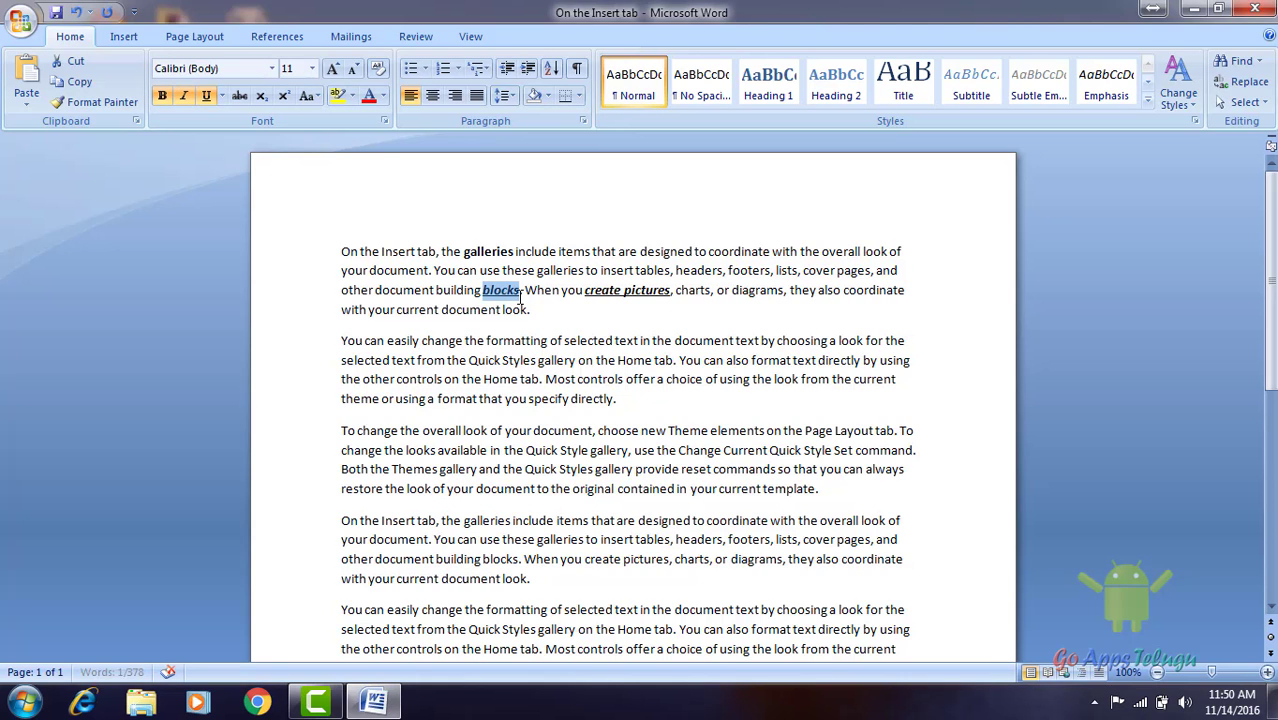
key(ctrl+u)
click(530, 309)
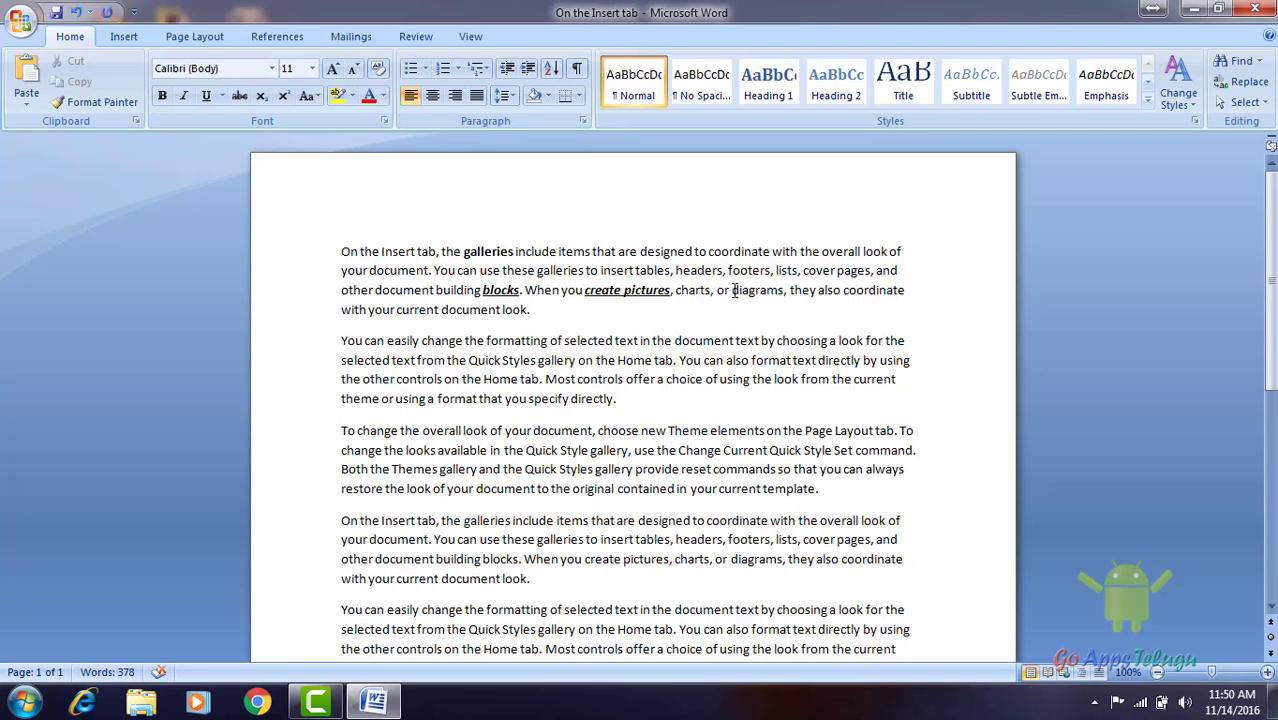
Apply Strikethrough to the word 'diagrams' in the first paragraph.
drag(733, 290, 783, 297)
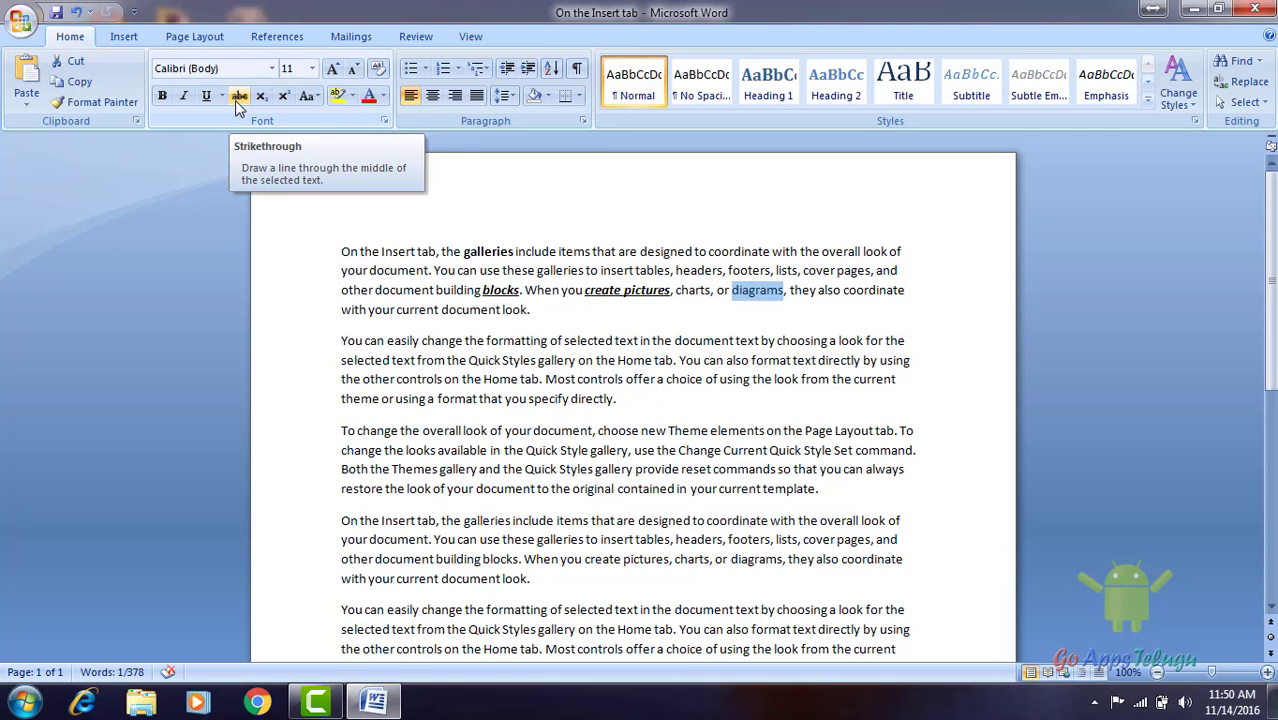
click(239, 105)
click(758, 380)
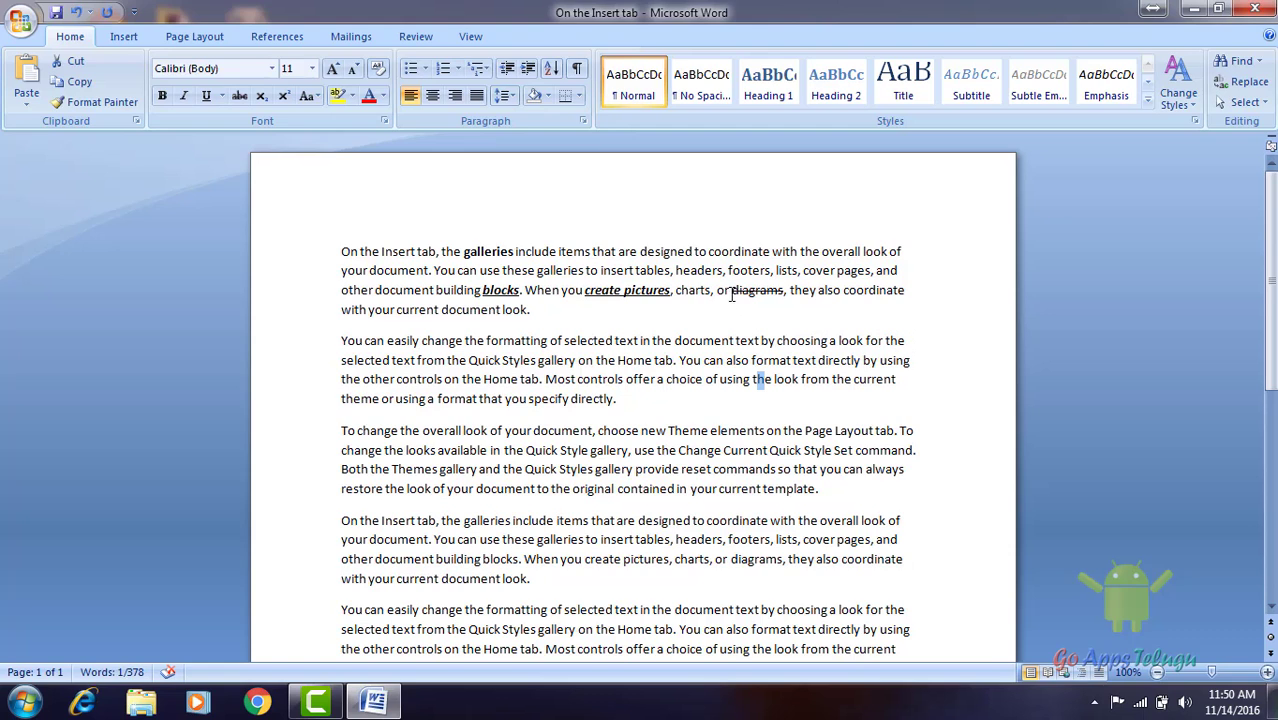
drag(732, 295, 807, 290)
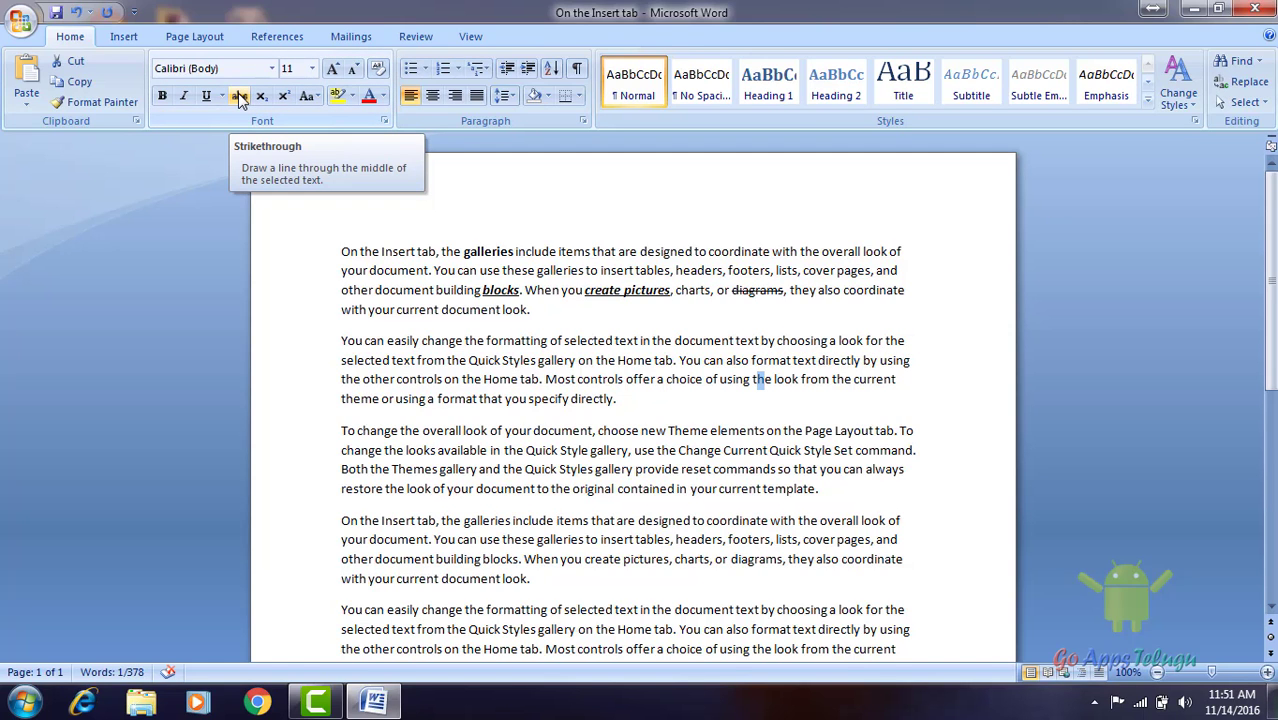
Type 'A2' at the end of the first paragraph and make the 2 superscript.
click(644, 318)
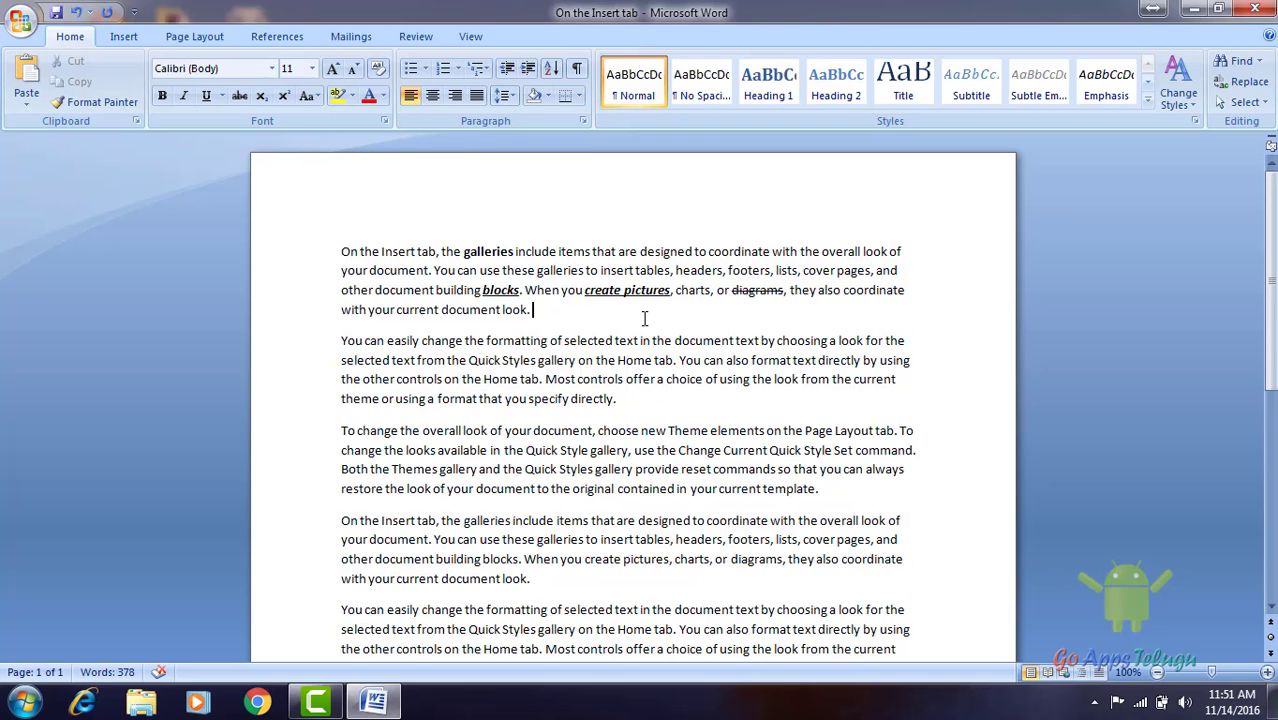
text(A)
text(2)
drag(541, 310, 549, 310)
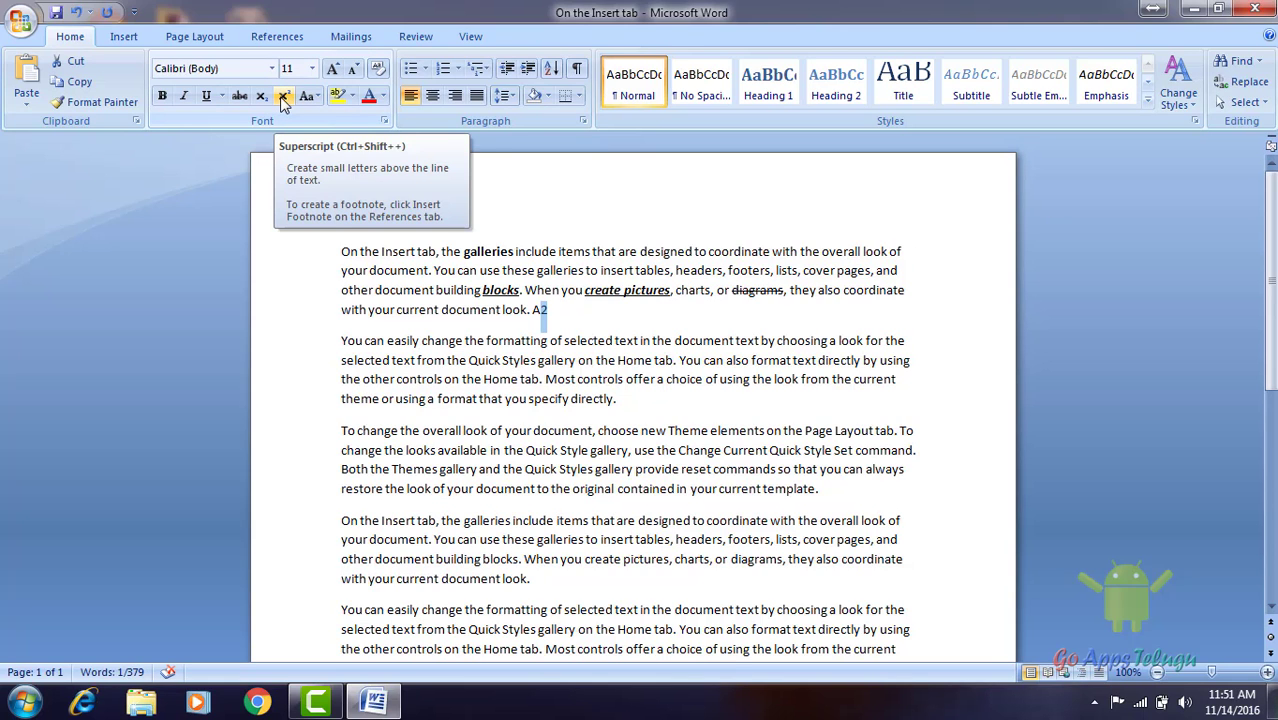
click(283, 99)
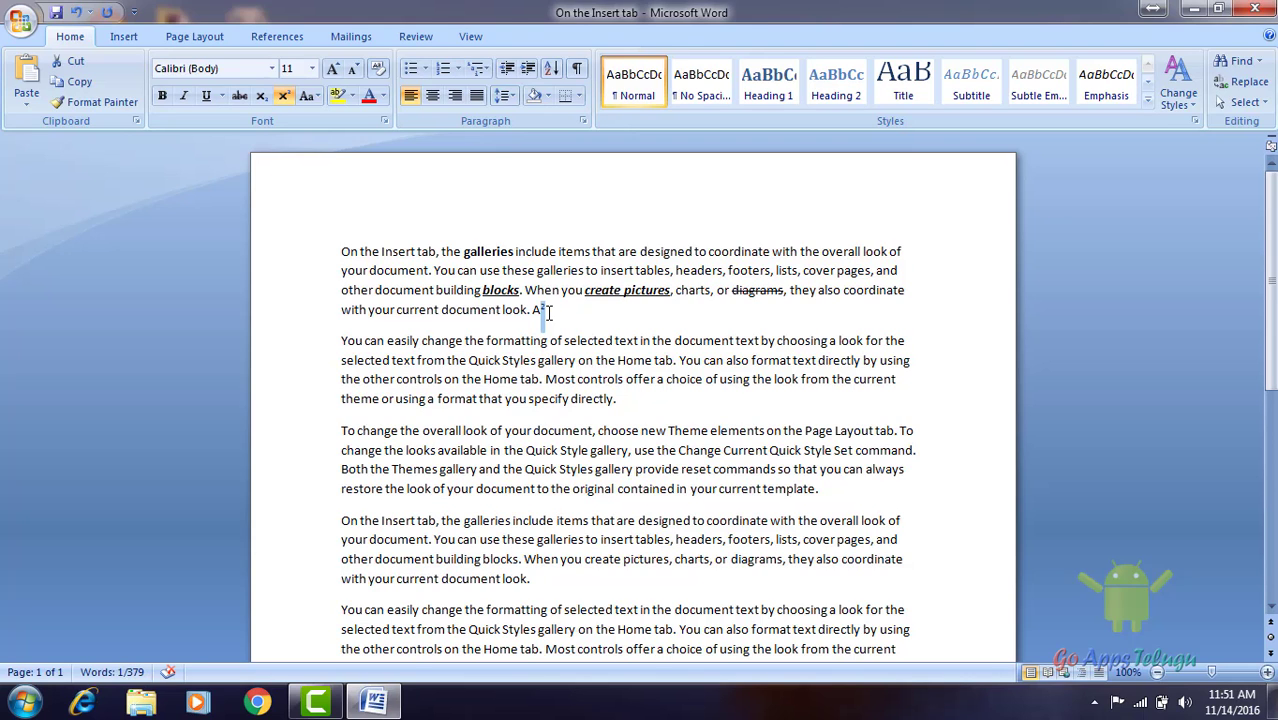
click(260, 97)
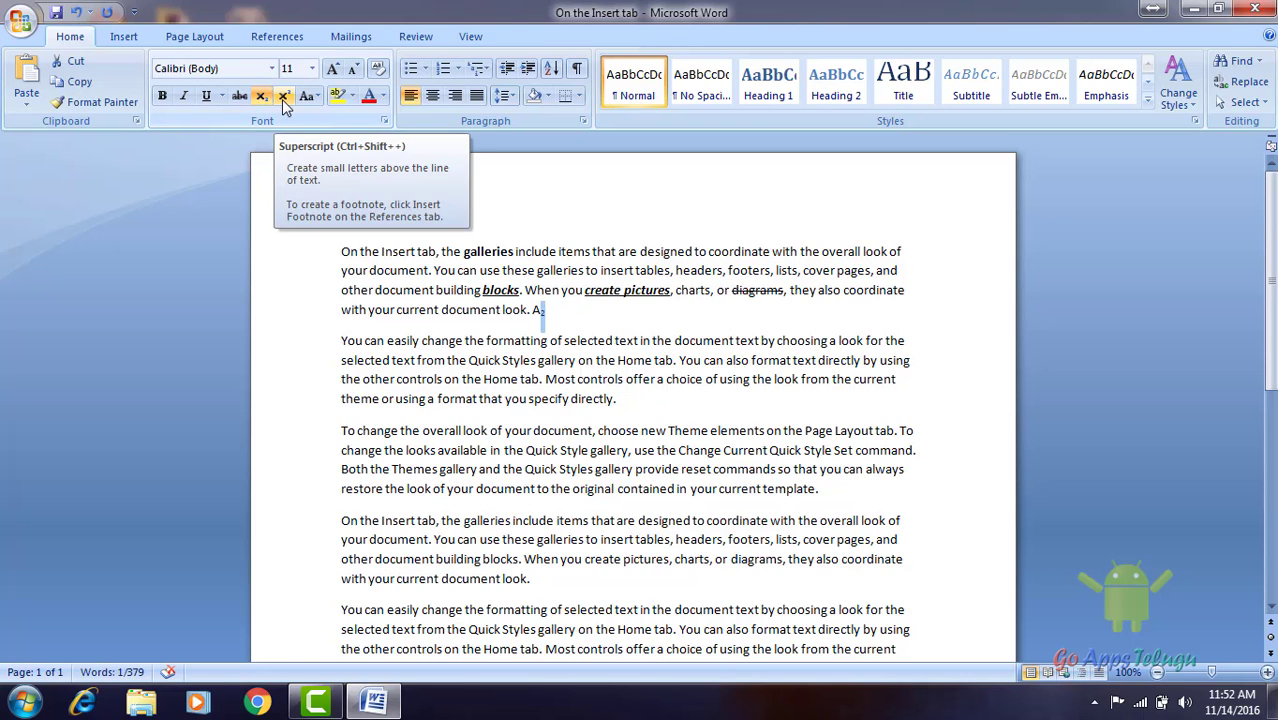
click(284, 97)
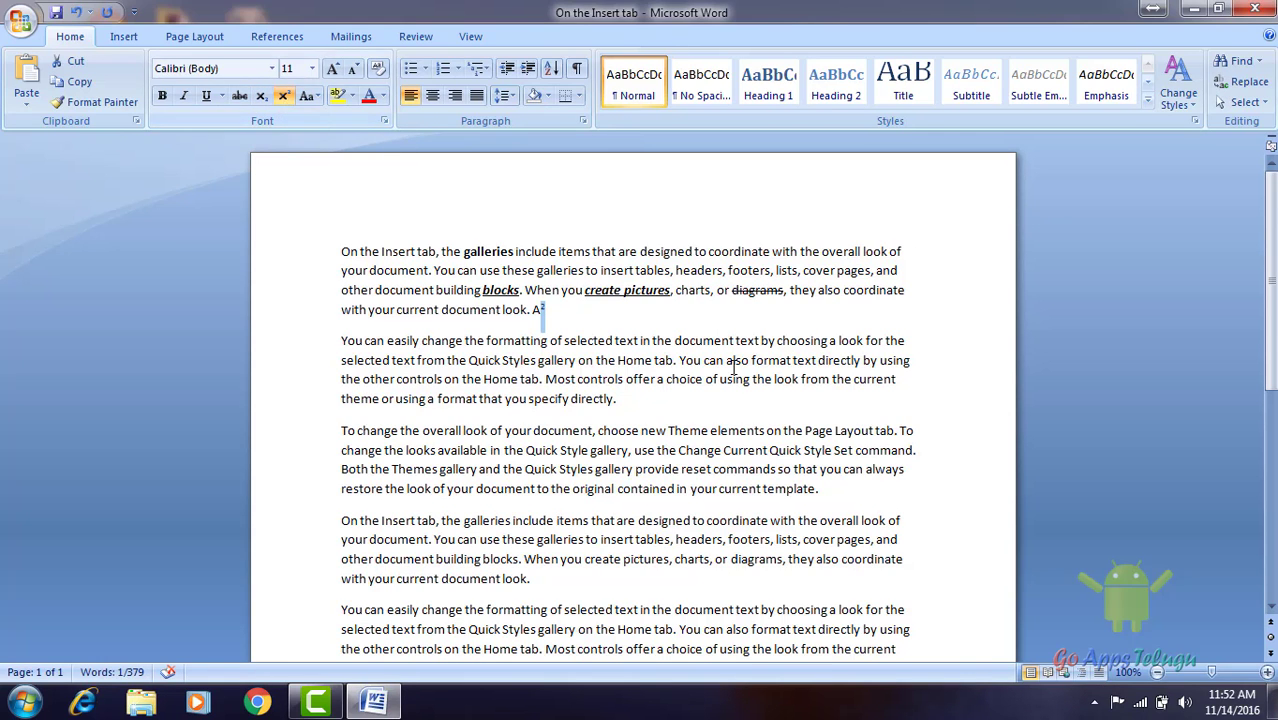
click(654, 342)
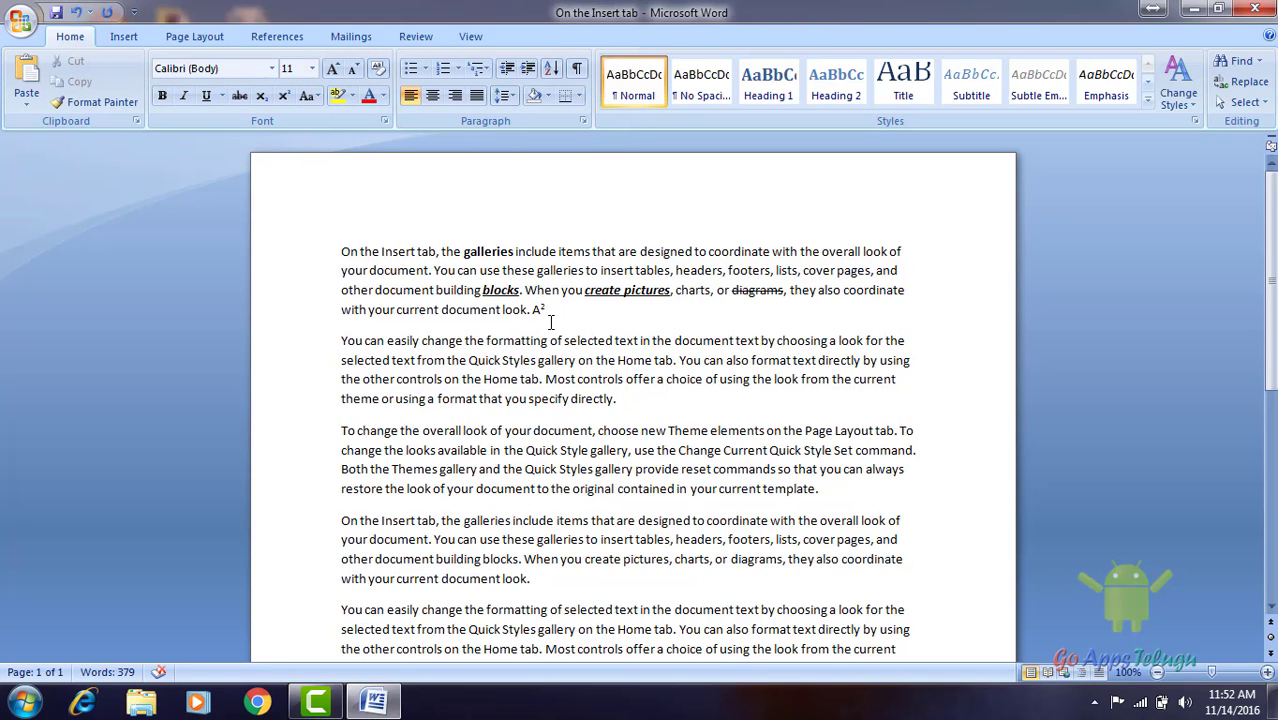
click(590, 312)
Change 'You can easily' to UPPERCASE, then lowercase, finally Capitalize Each Word.
drag(341, 341, 421, 341)
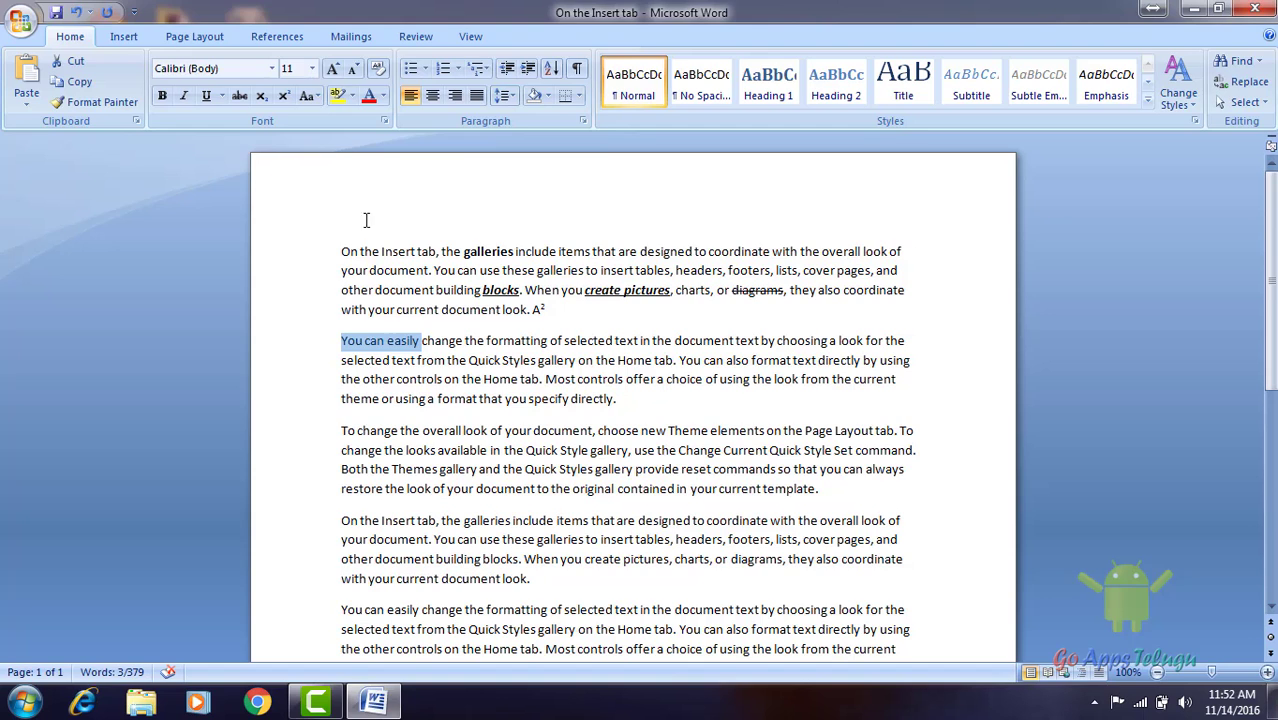
click(309, 100)
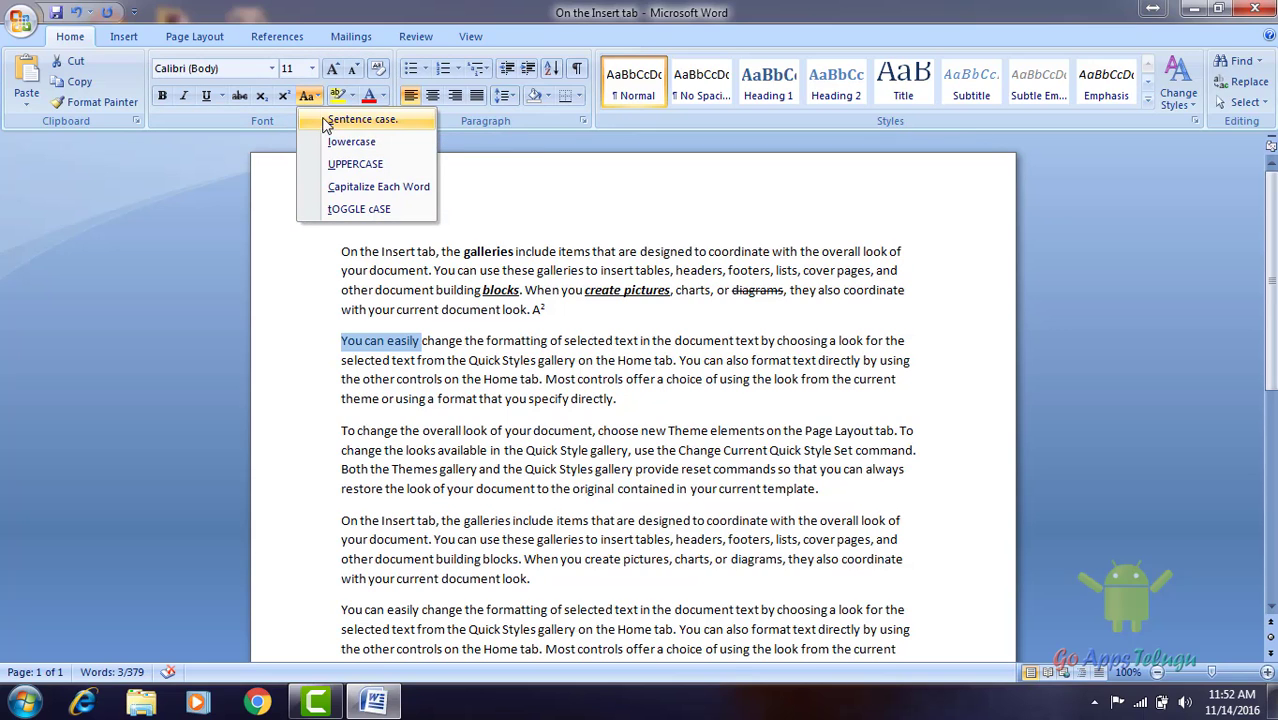
click(375, 172)
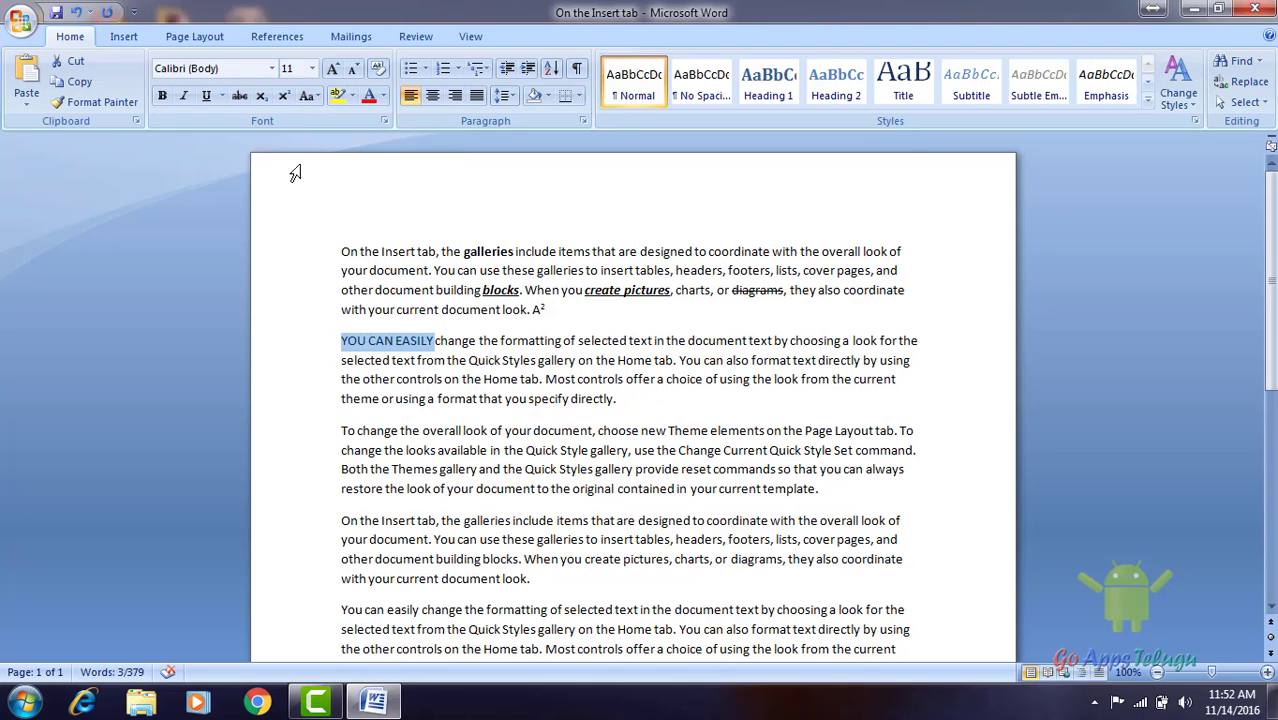
click(310, 100)
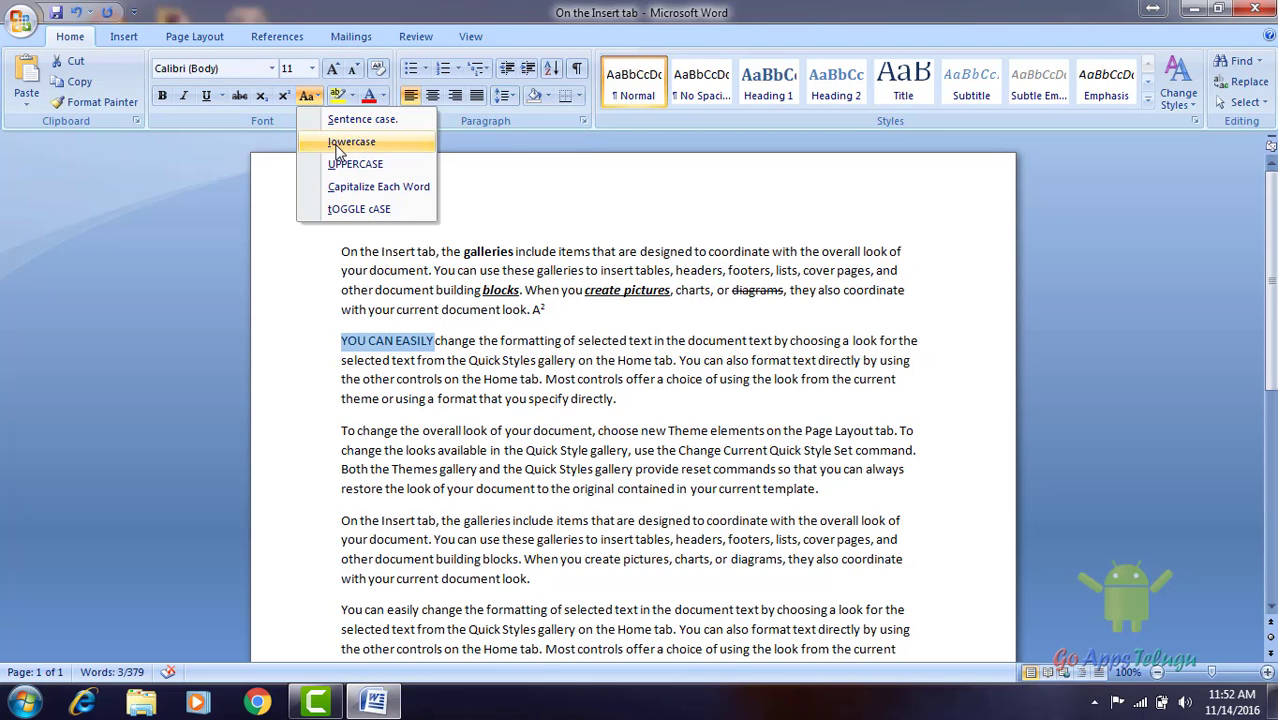
click(338, 145)
click(308, 97)
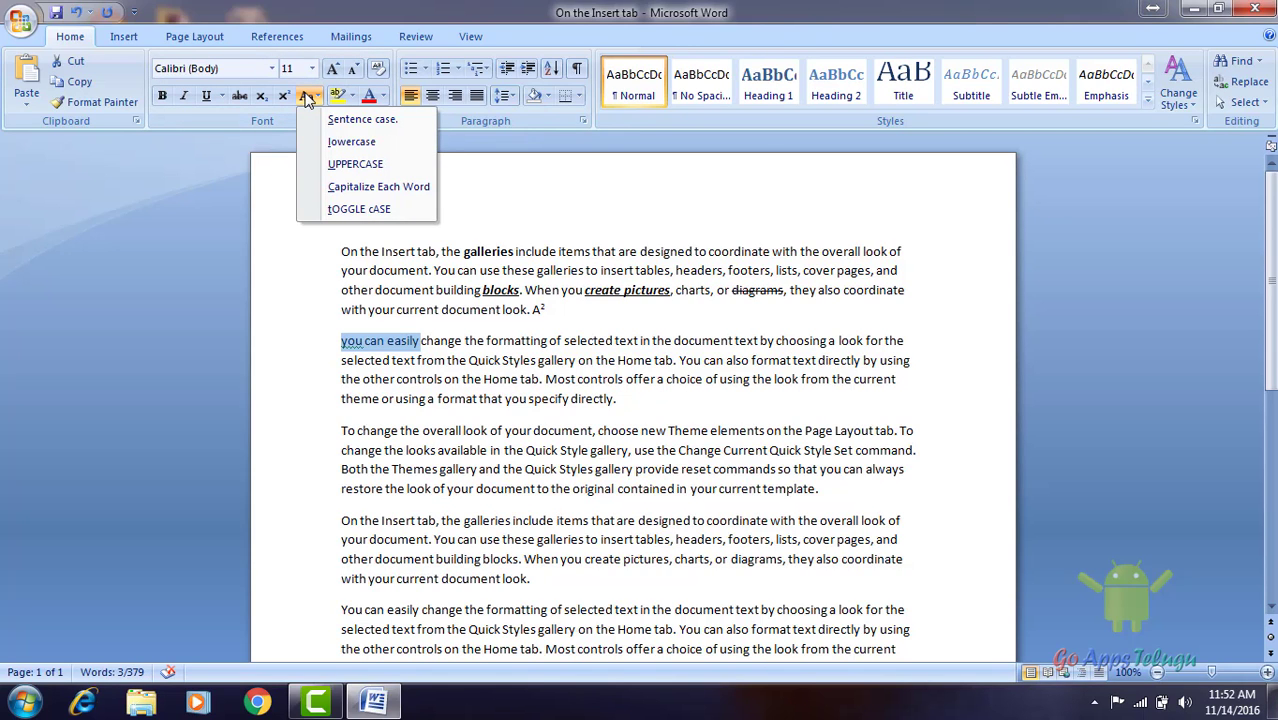
click(366, 190)
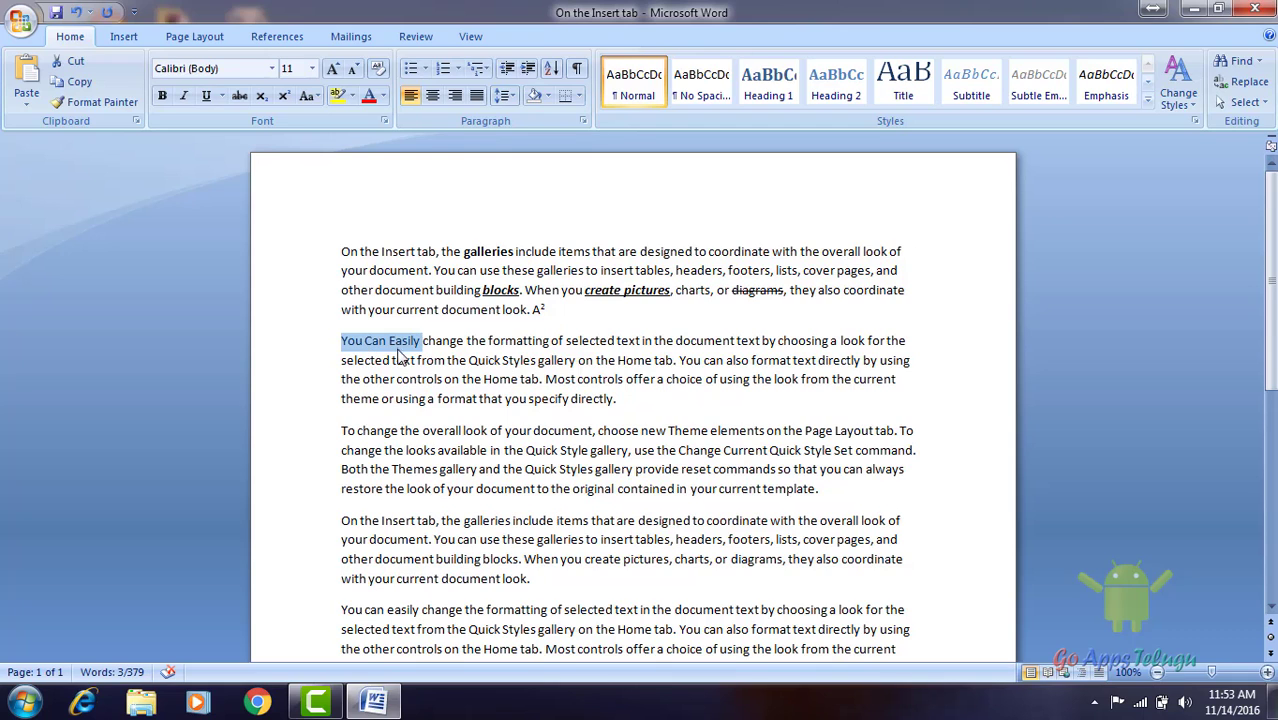
Apply Sentence case, then tOGGLE cASE, to the opening words, giving 'yOU CAN EASILY'.
click(309, 96)
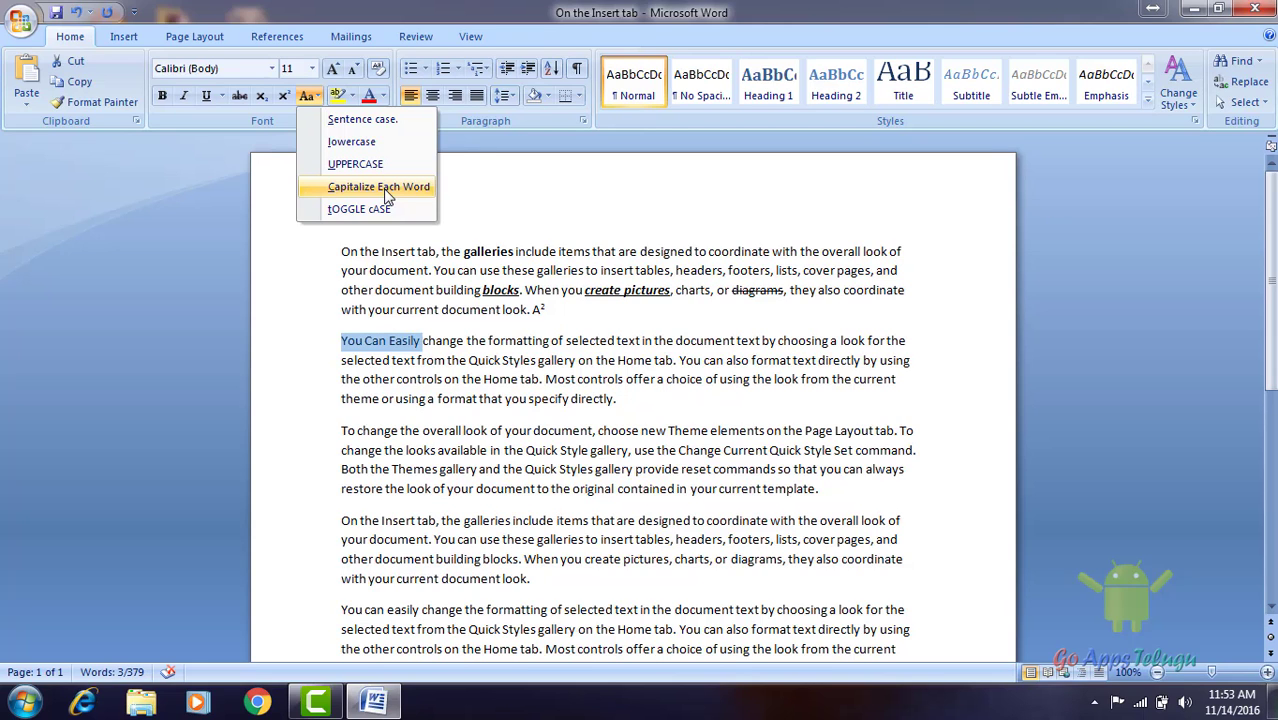
click(355, 120)
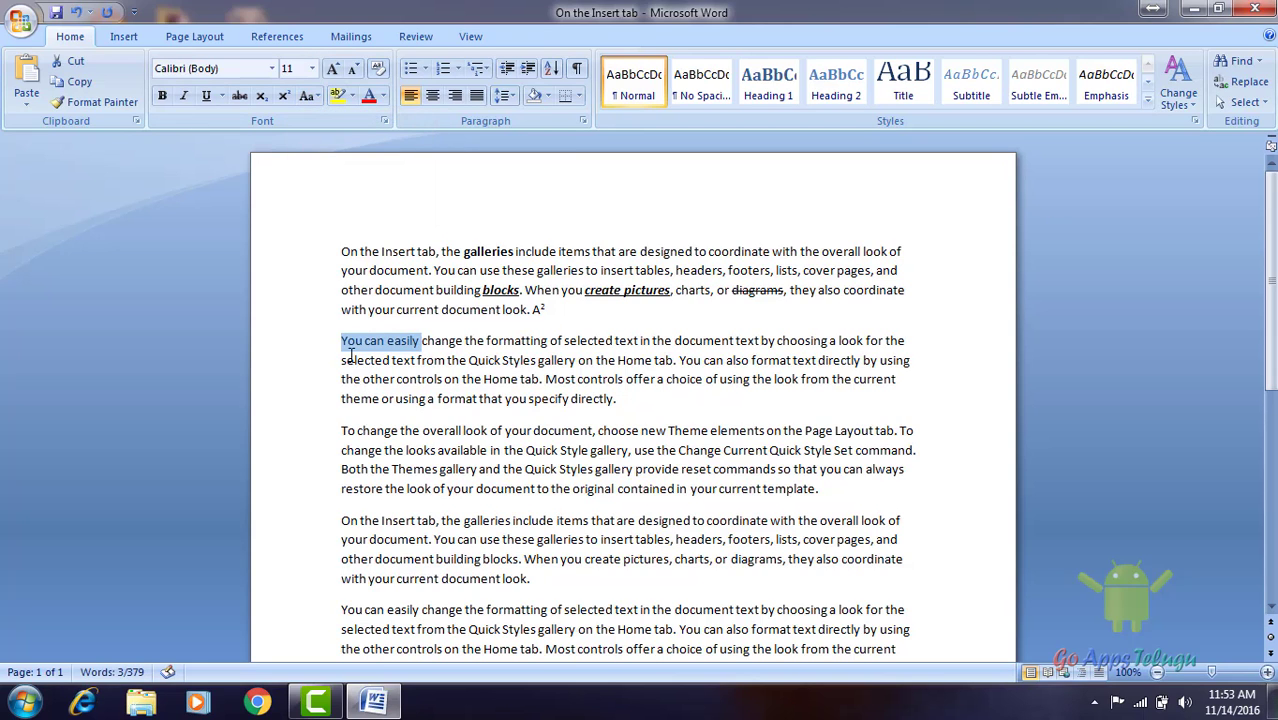
click(312, 105)
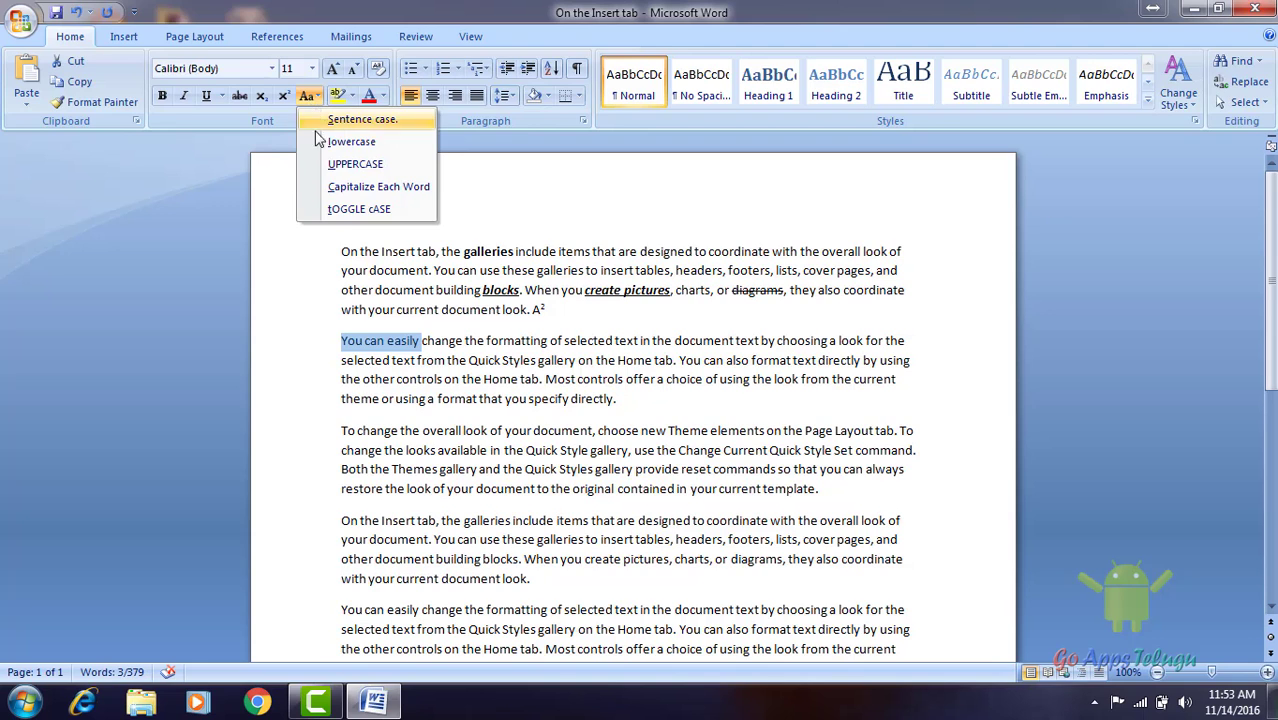
click(340, 210)
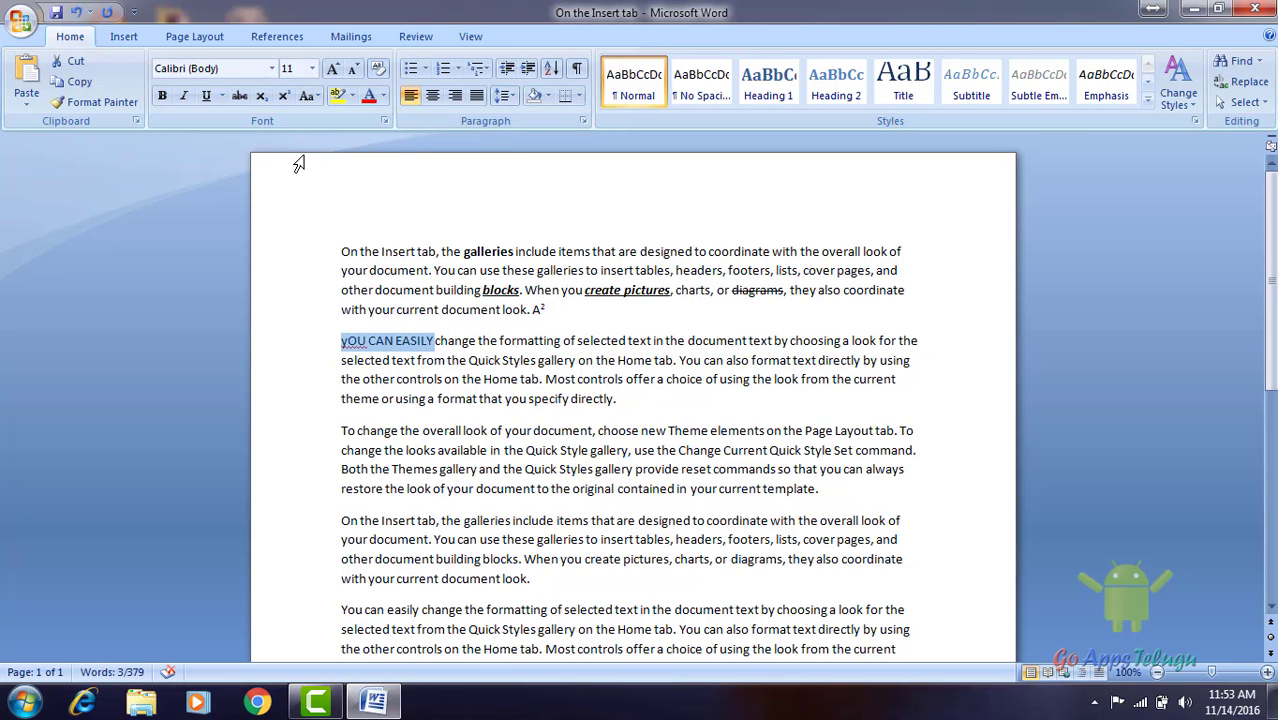
click(312, 96)
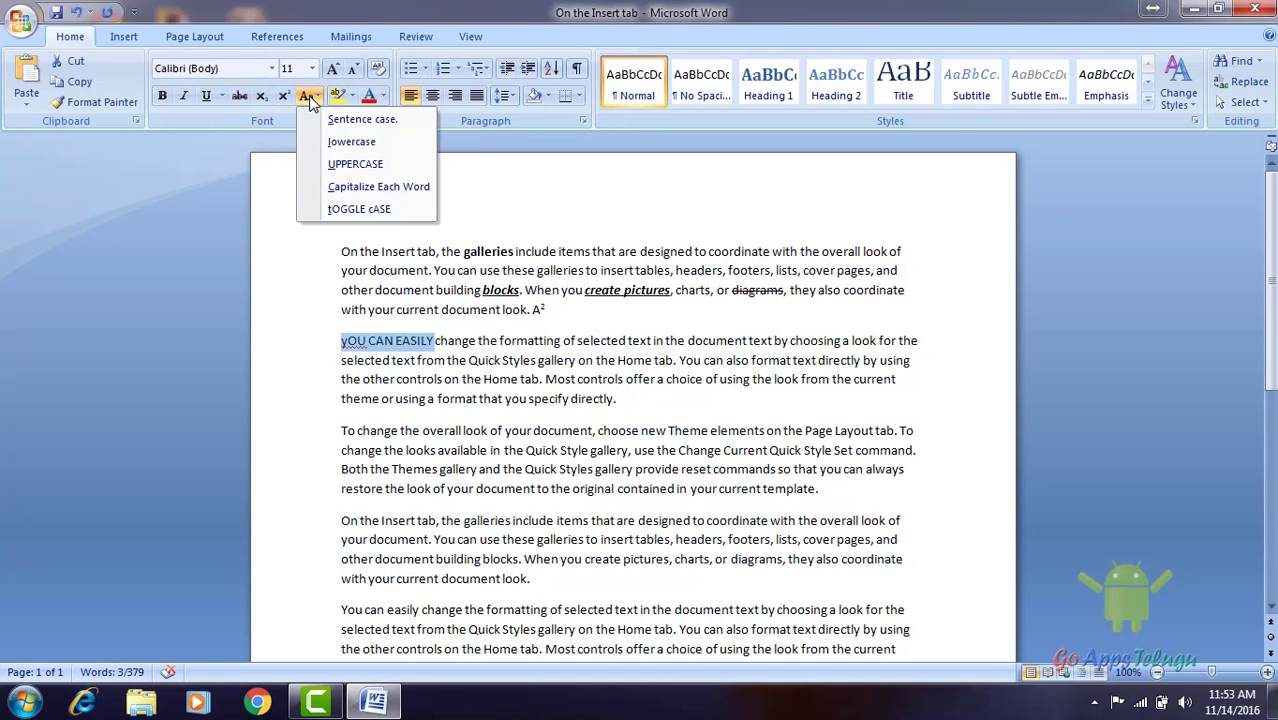
click(377, 362)
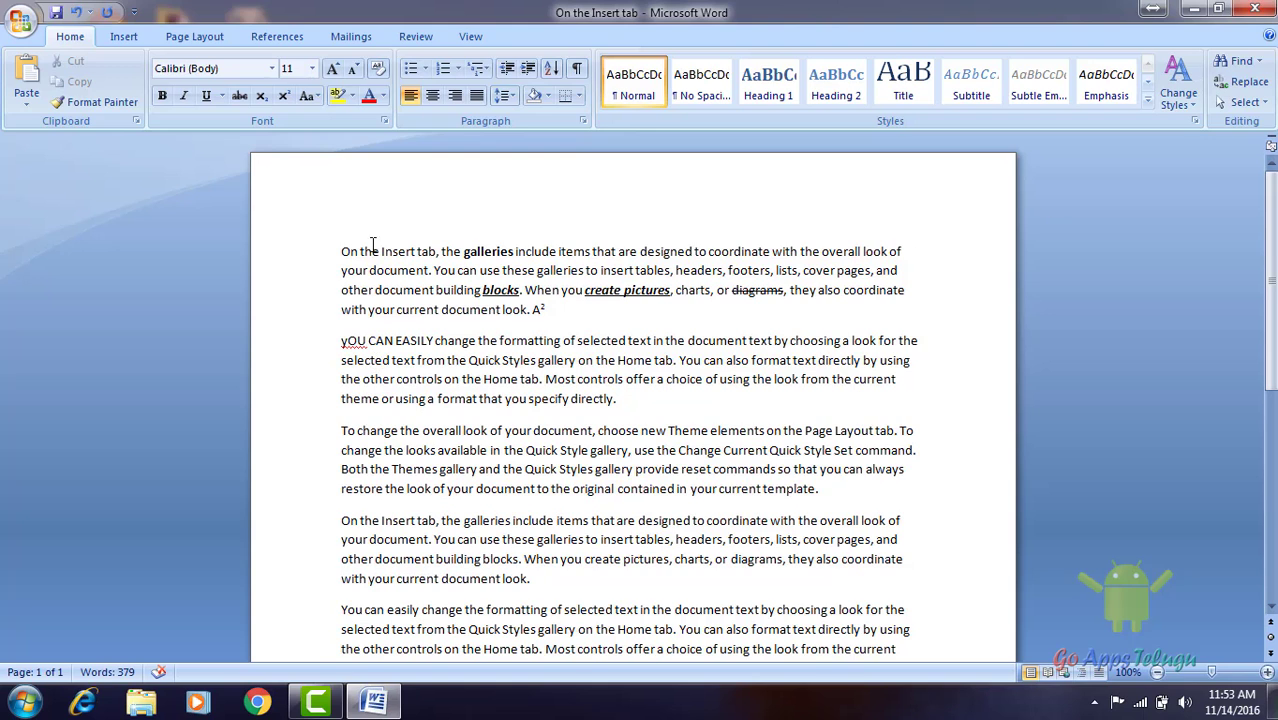
click(309, 100)
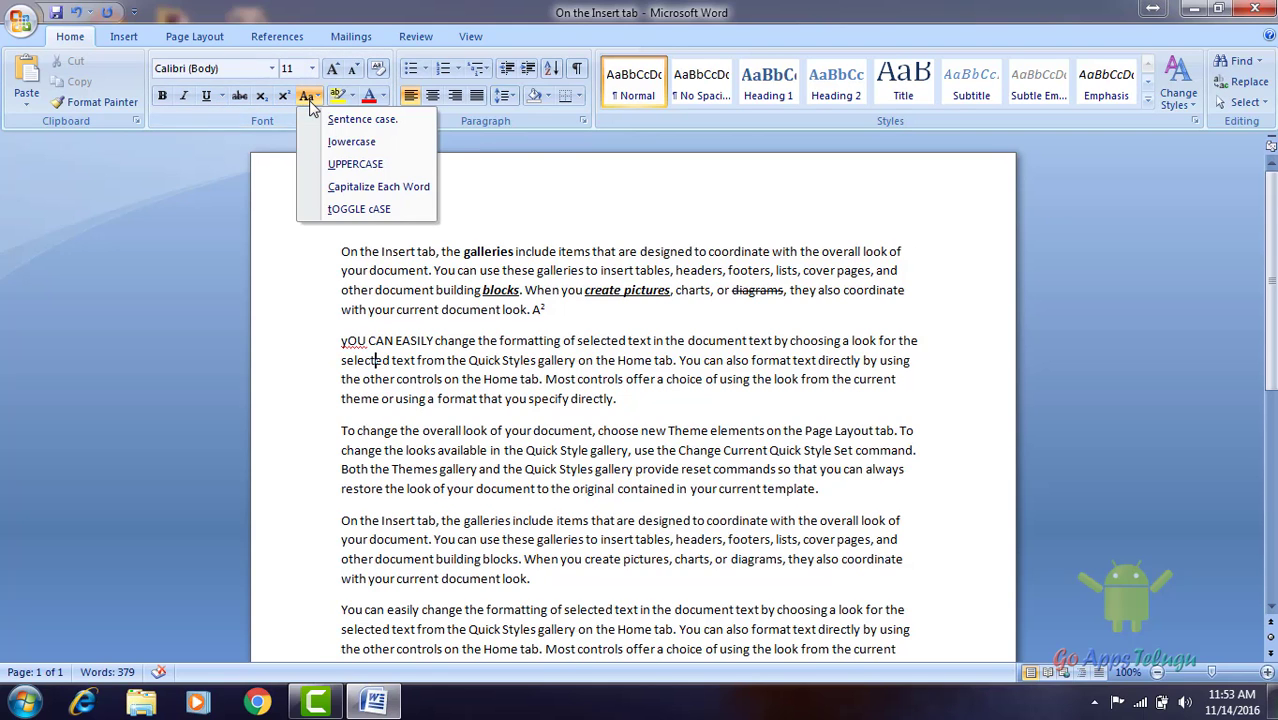
click(309, 100)
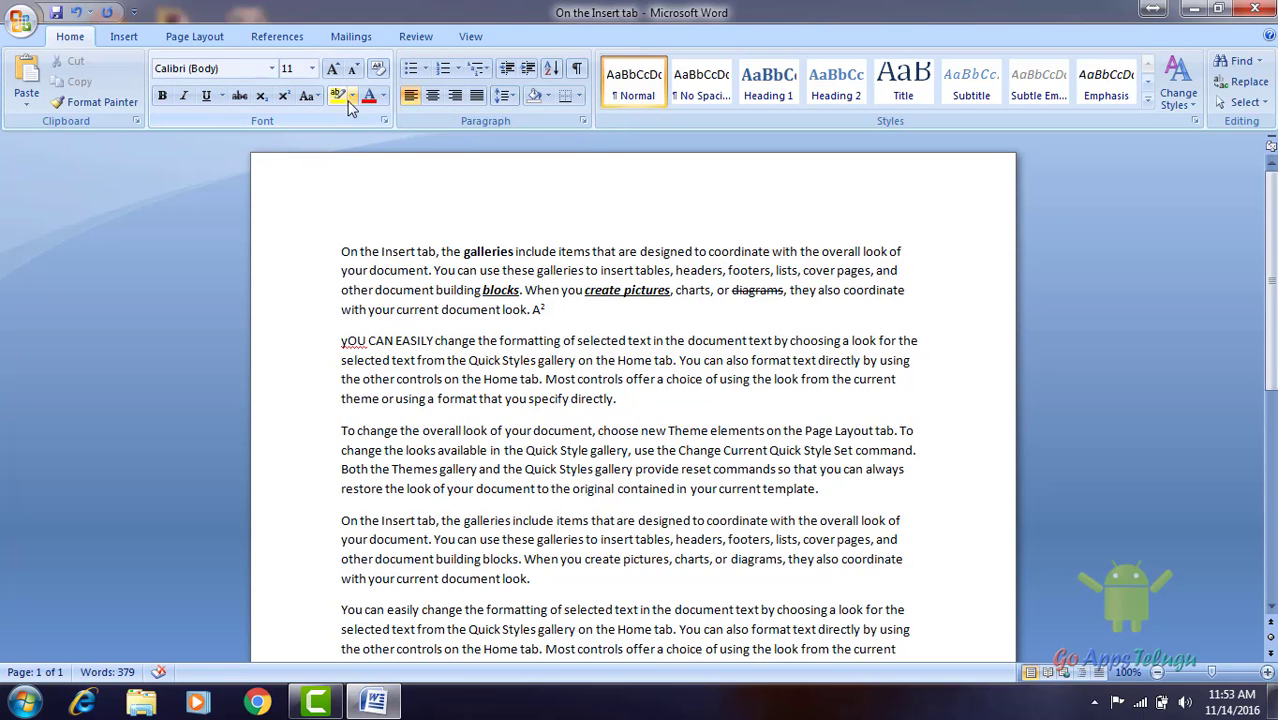
mouse_move(341, 251)
mouse_down()
mouse_move(552, 310)
mouse_move(559, 331)
mouse_up()
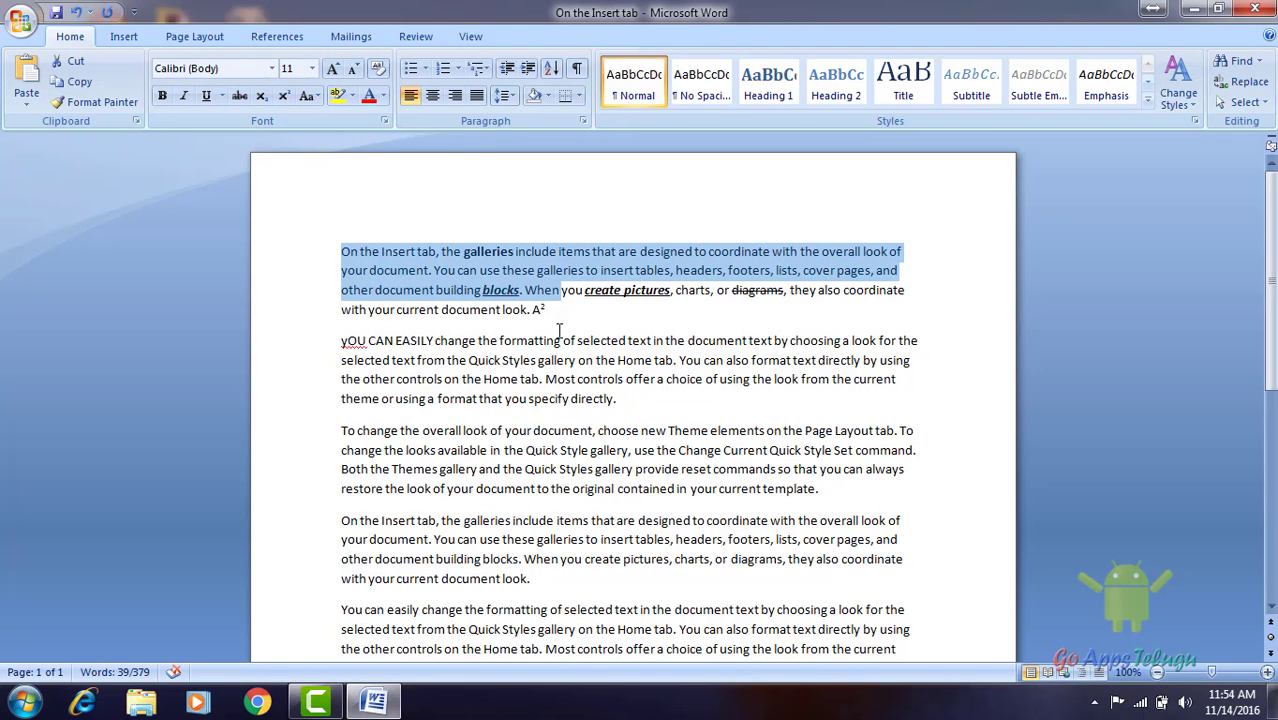
click(569, 314)
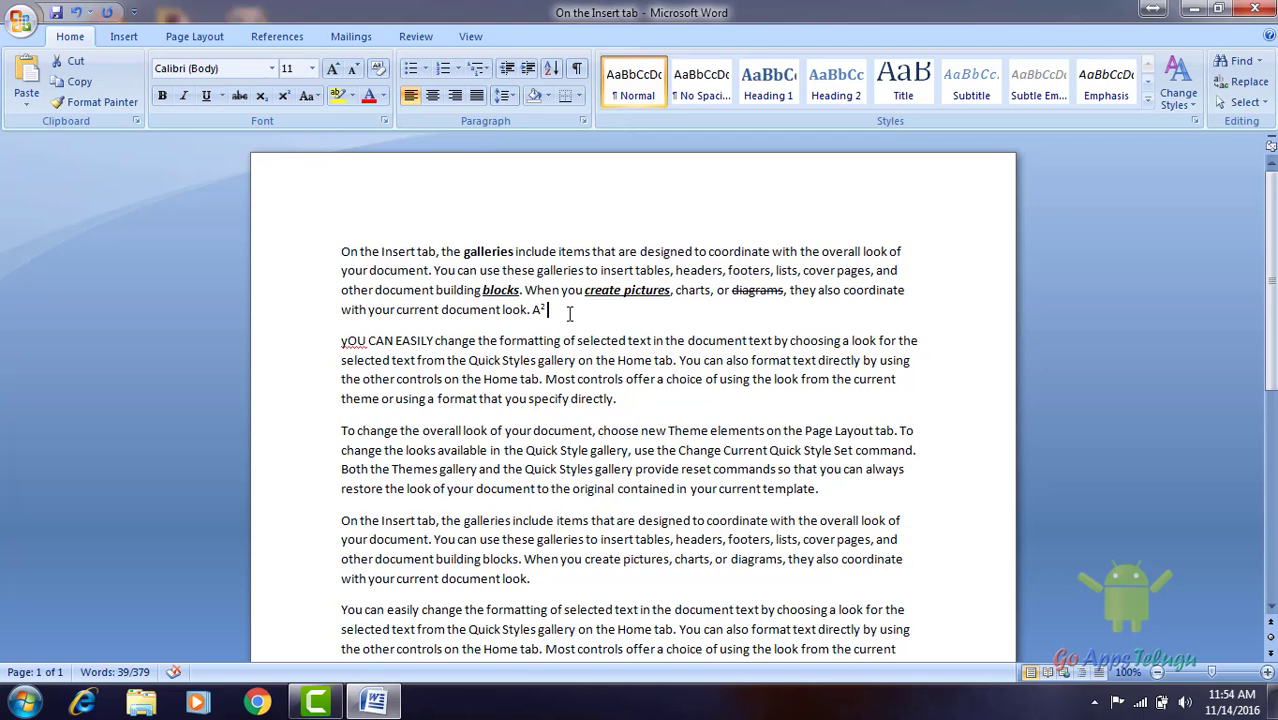